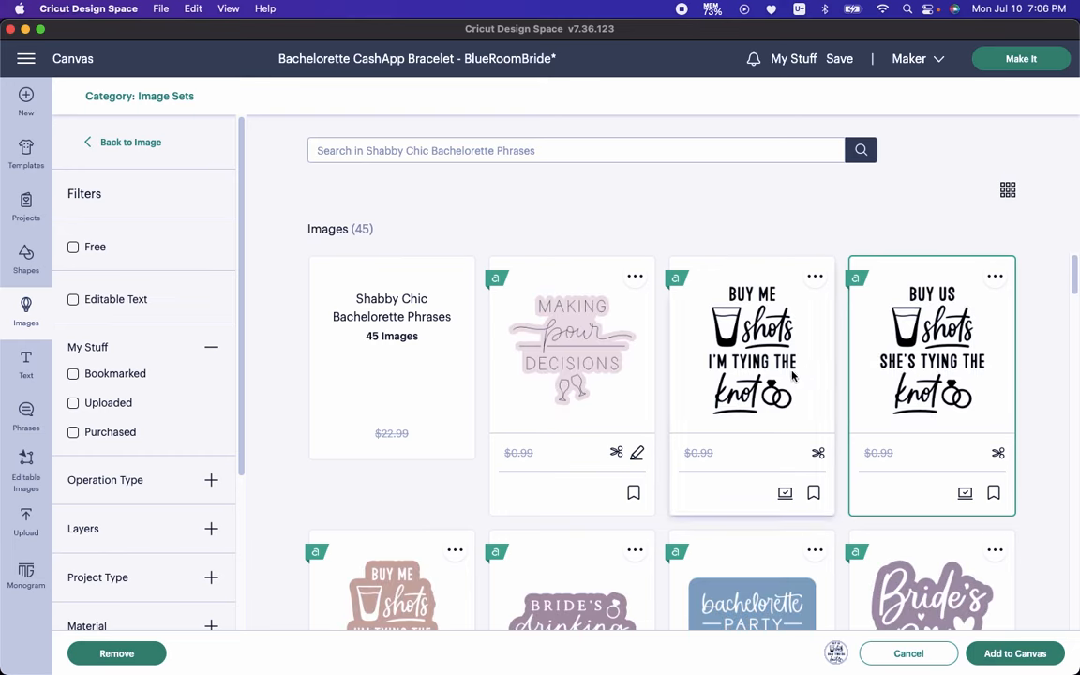
Add the "Buy Me Shots, I'm Tying the Knot" image to the selection and place both selected phrase images on the canvas
click(792, 375)
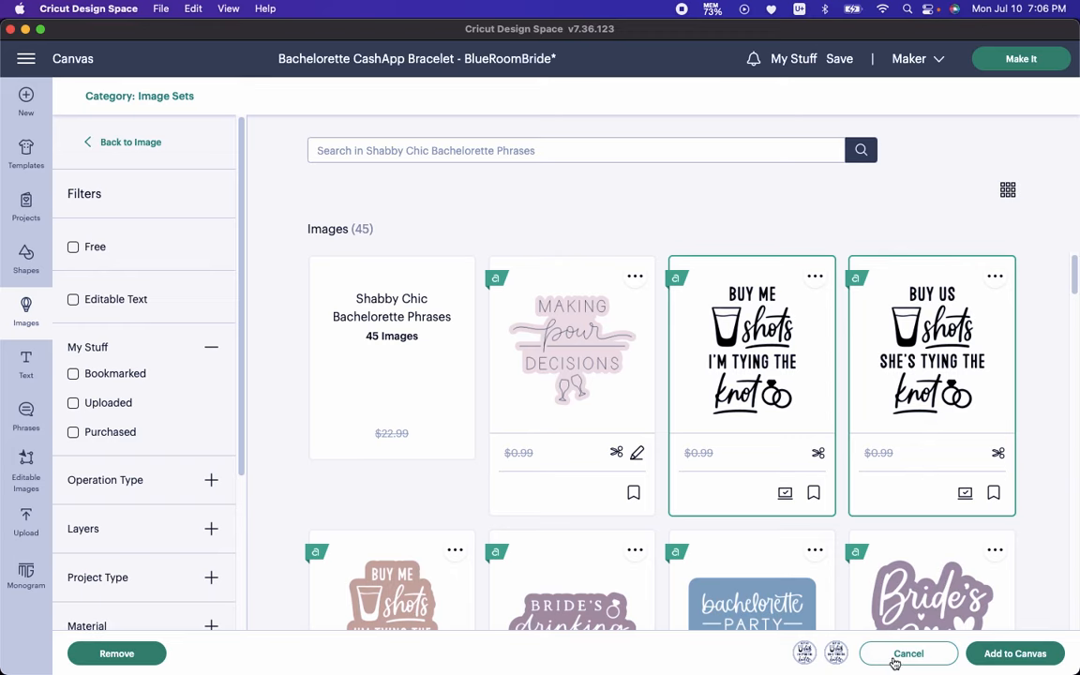
click(1002, 662)
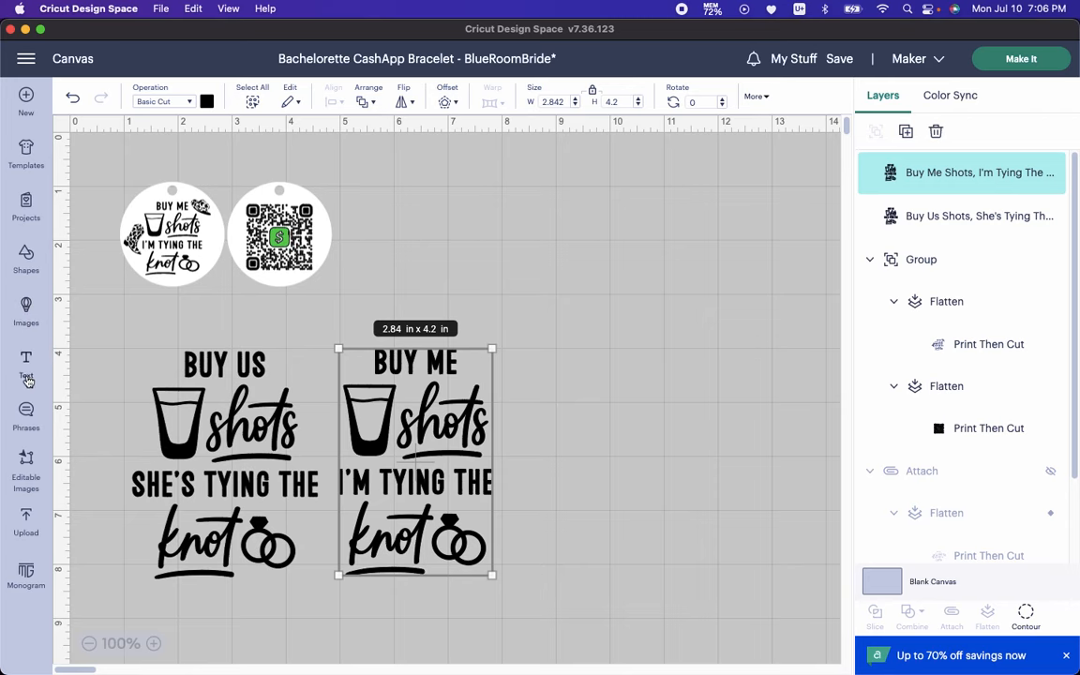
Insert a free circle shape and move it to the empty canvas area beside the two large phrase images
click(26, 266)
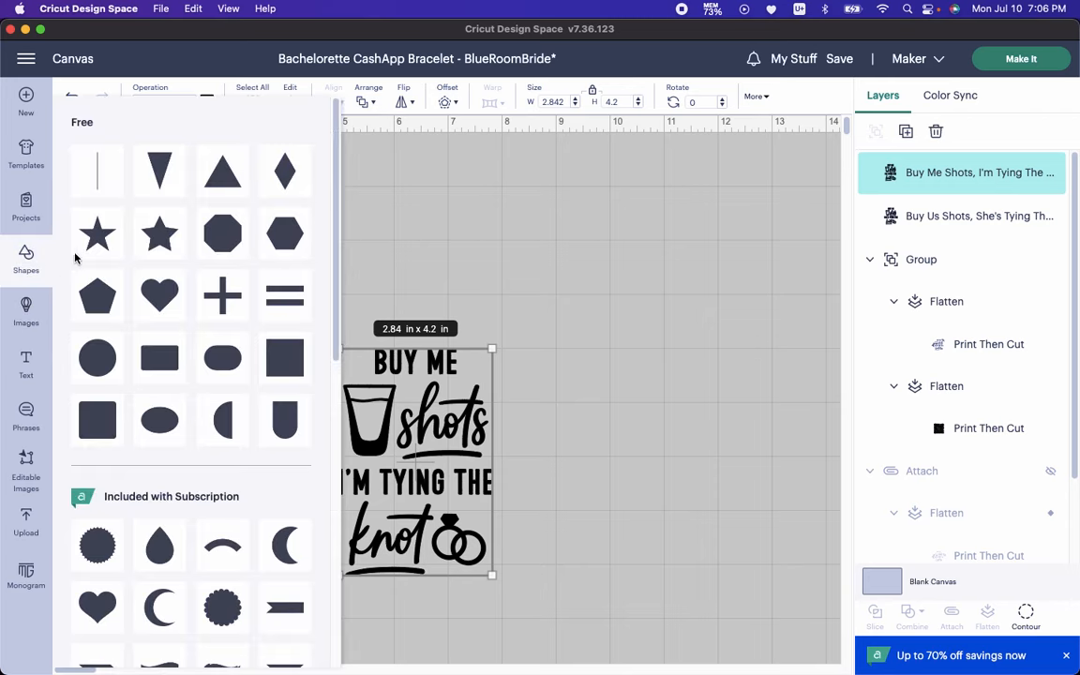
click(94, 358)
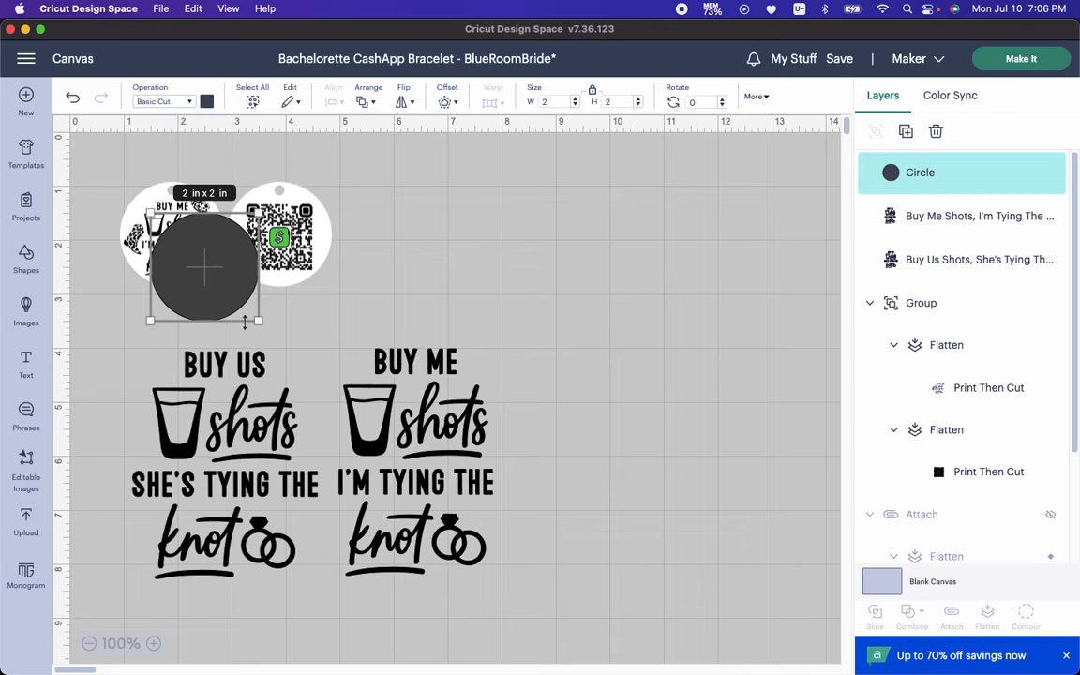
drag(222, 282, 630, 359)
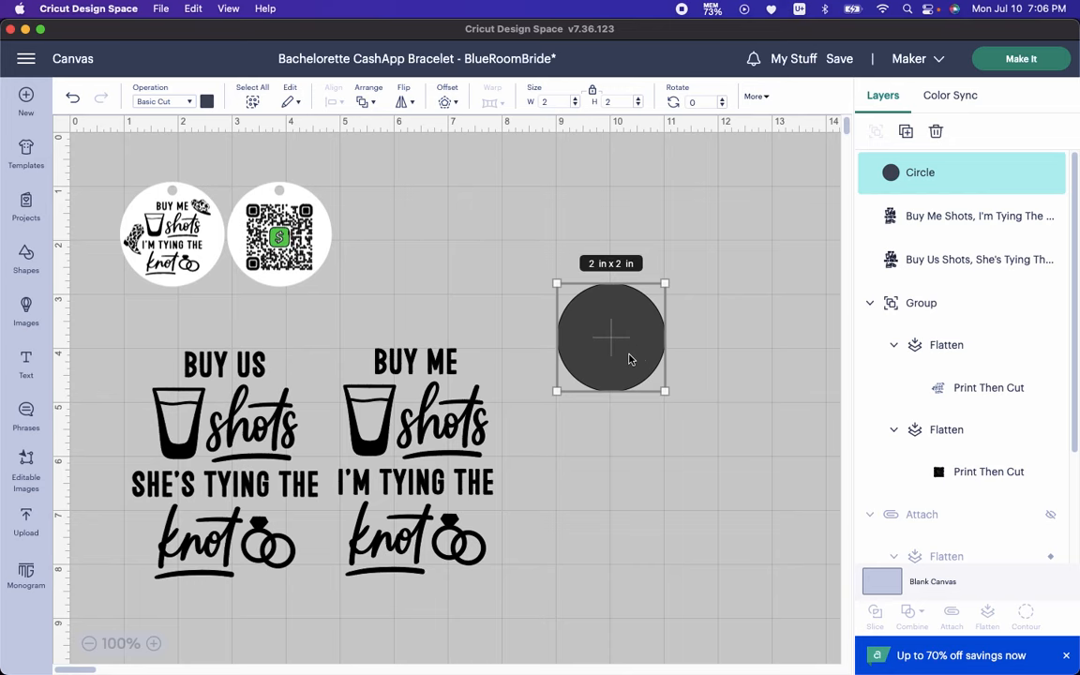
click(713, 356)
Set the width of the large "Buy Me Shots, I'm Tying the Knot" image to 1.1 in, keeping its proportions
click(629, 351)
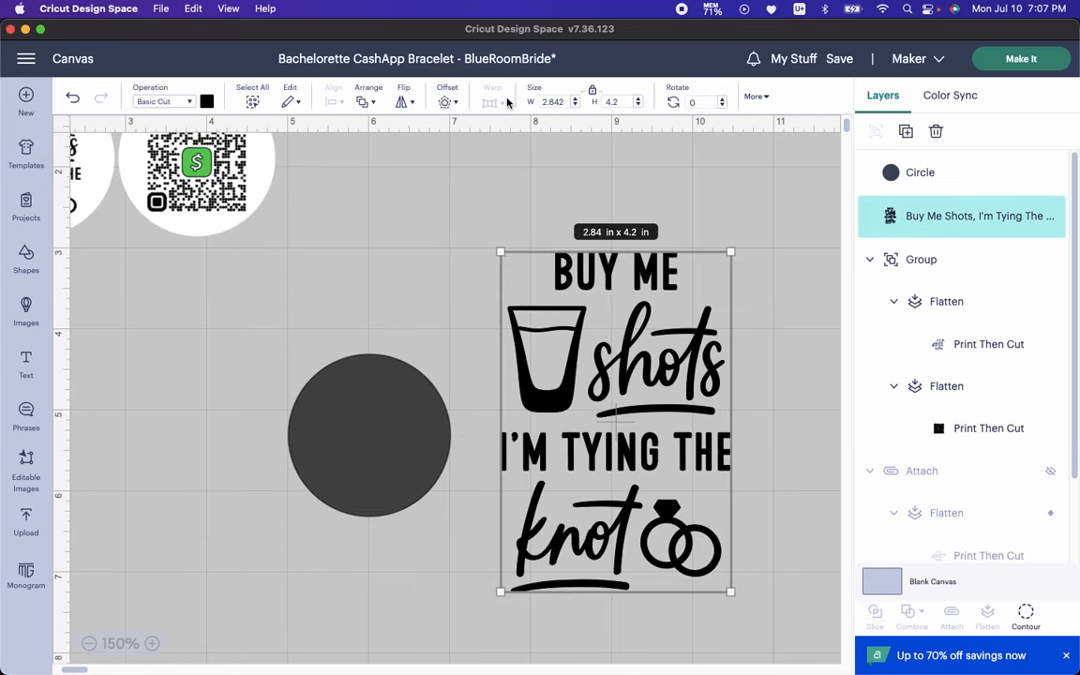
click(556, 101)
text(1.1)
key(Return)
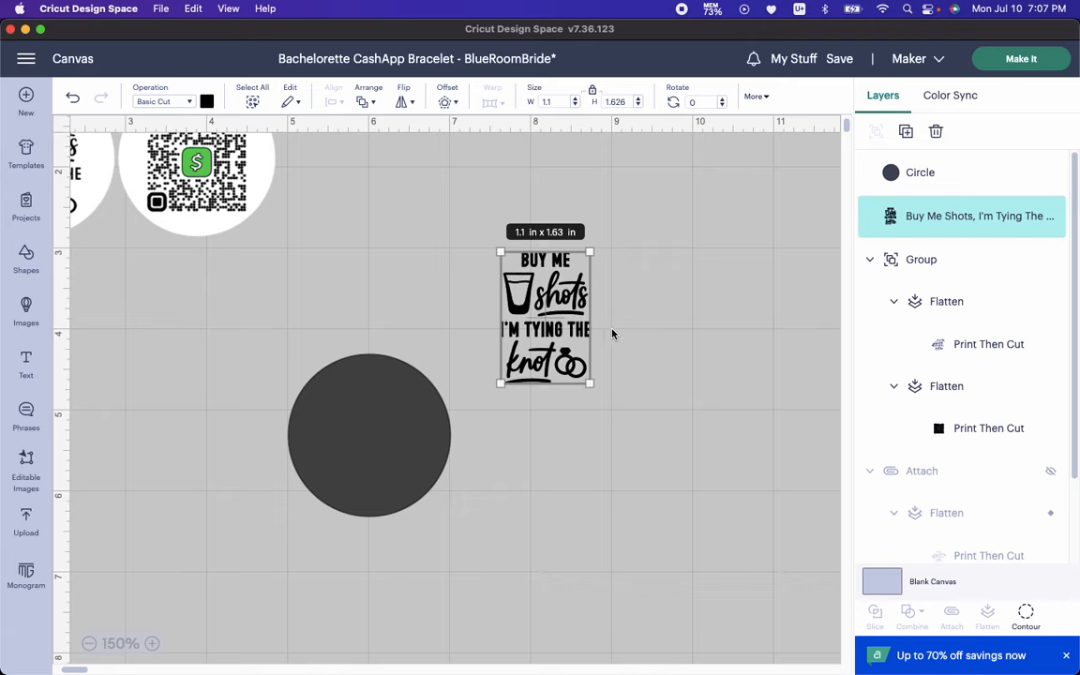
Bring the "Buy Me Shots" phrase in front of the dark circle and place it over the circle's centre
click(551, 312)
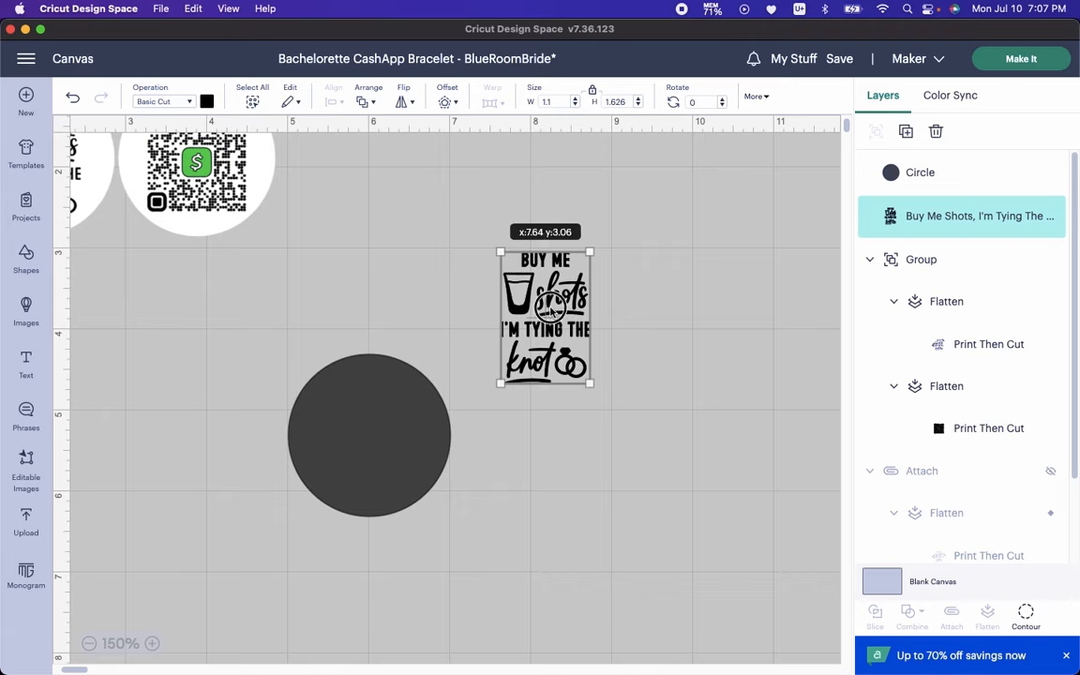
drag(552, 312, 546, 428)
right_click(546, 427)
click(508, 279)
right_click(498, 389)
click(591, 289)
drag(538, 449, 370, 454)
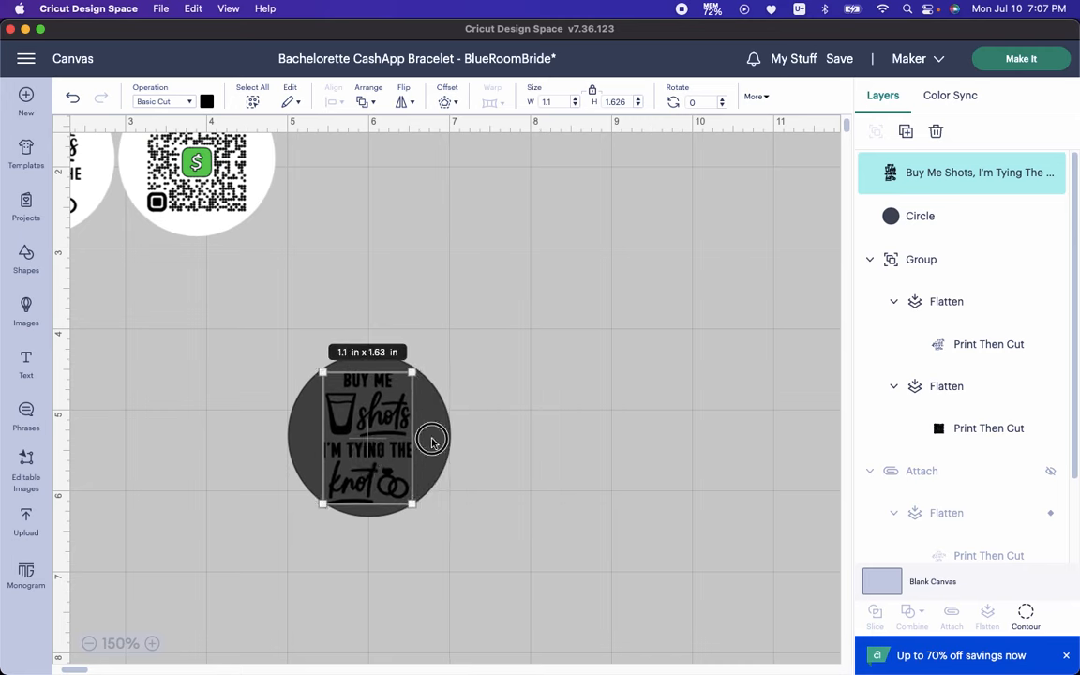
click(431, 441)
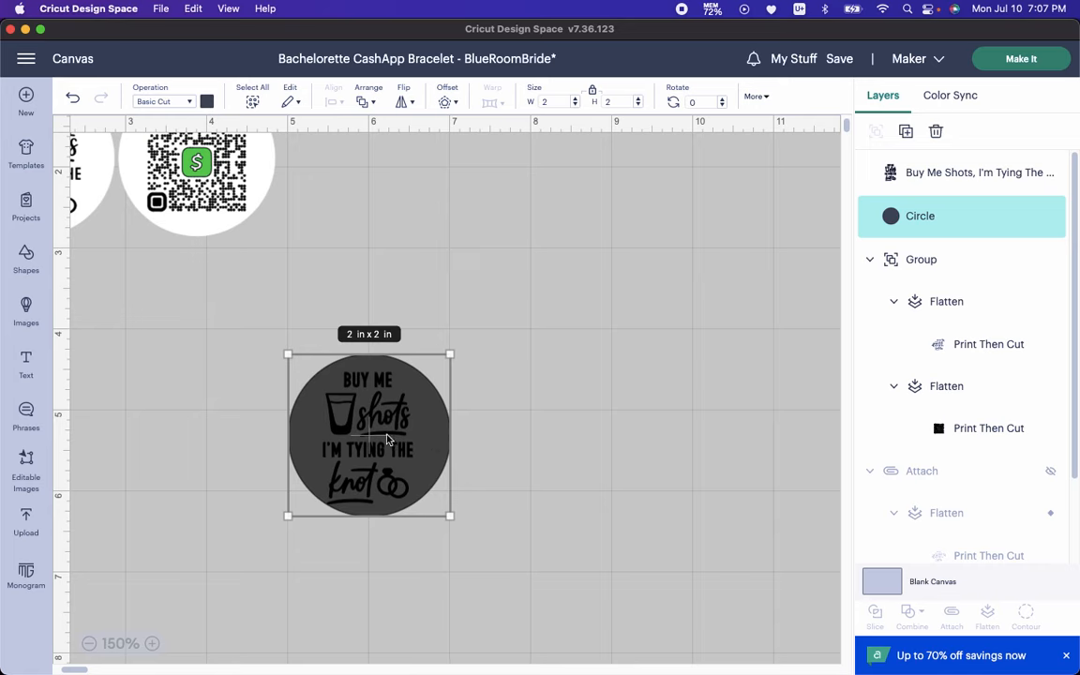
click(525, 330)
Set the phrase's width to 1 in and reposition it within the circle, slightly lower
click(371, 417)
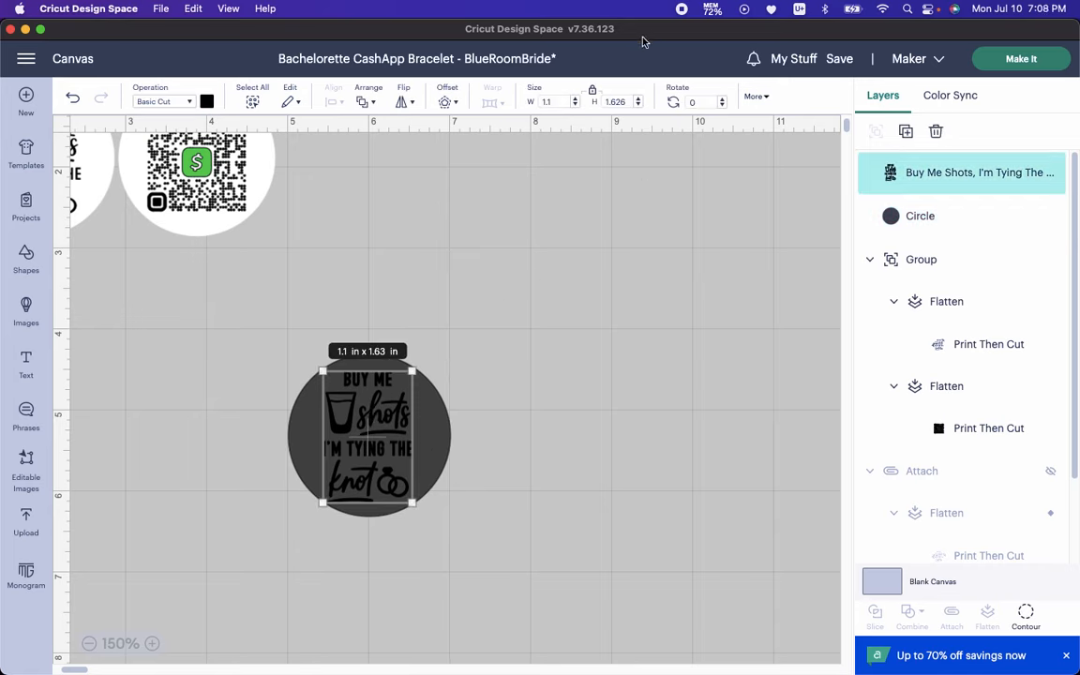
click(550, 102)
text(1)
key(Return)
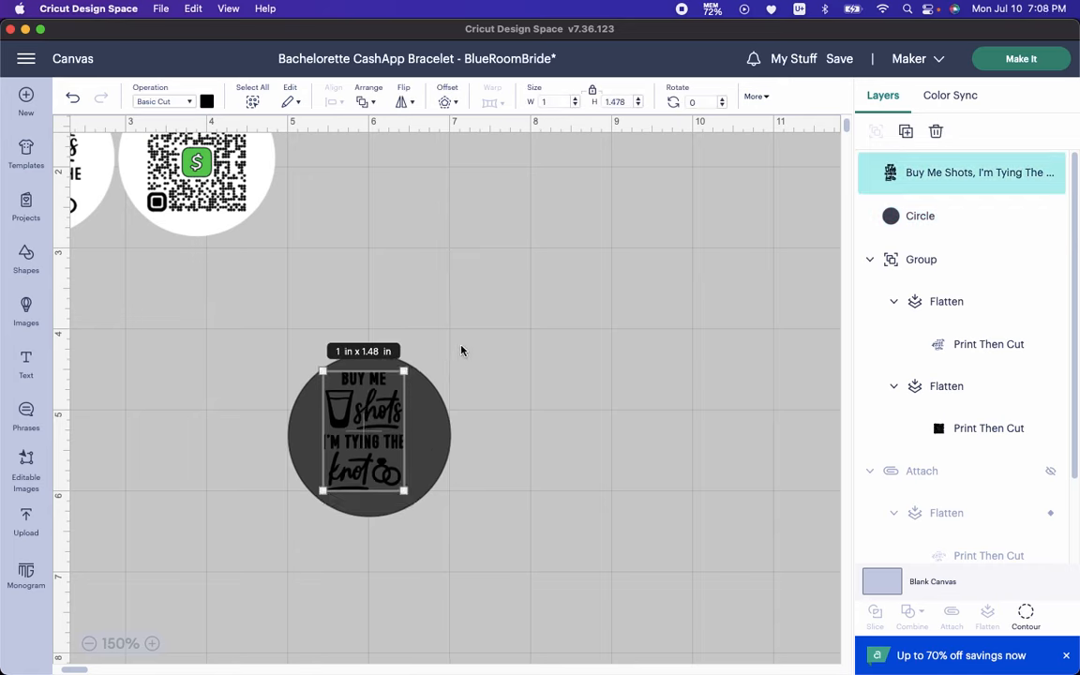
drag(361, 437, 363, 450)
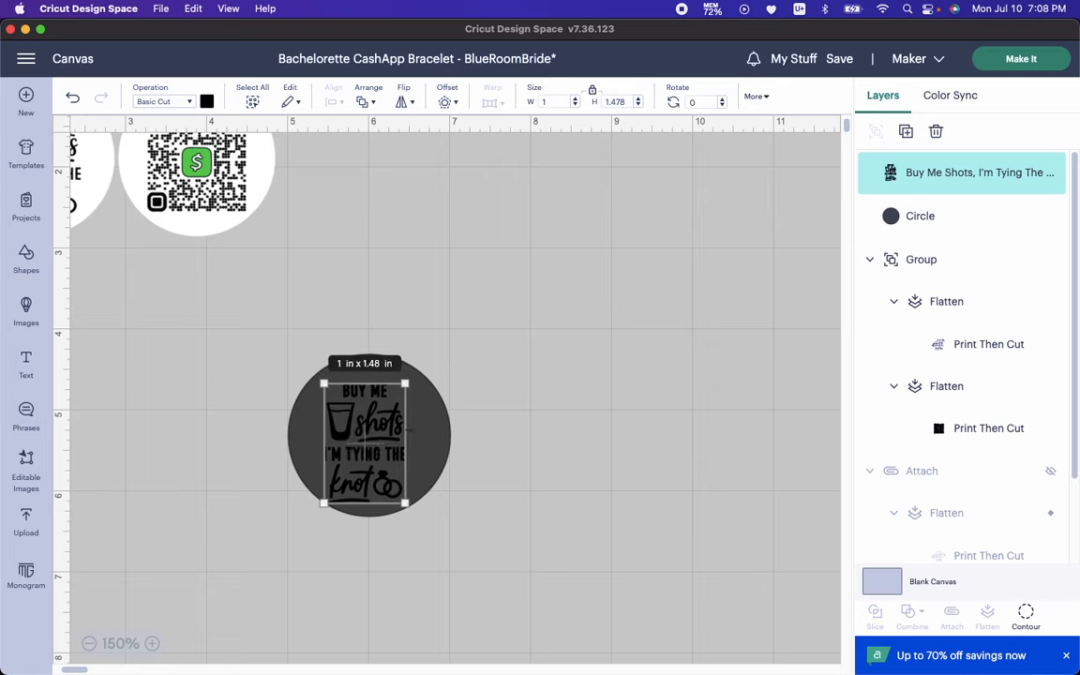
click(483, 360)
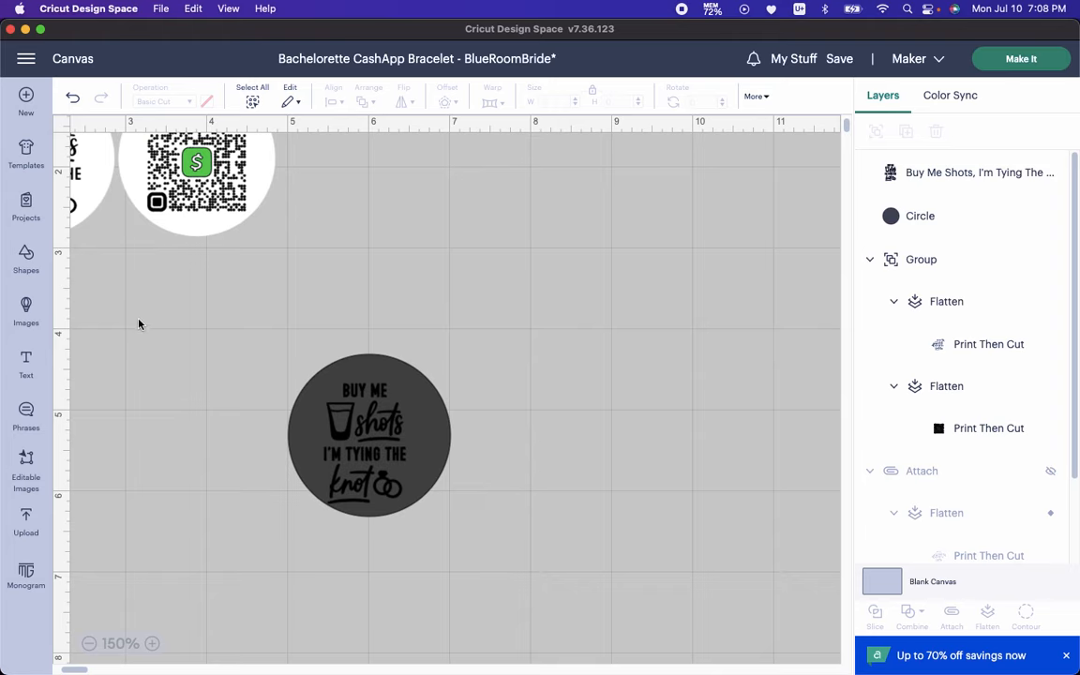
Search the image library for "cowboy boot"
click(26, 315)
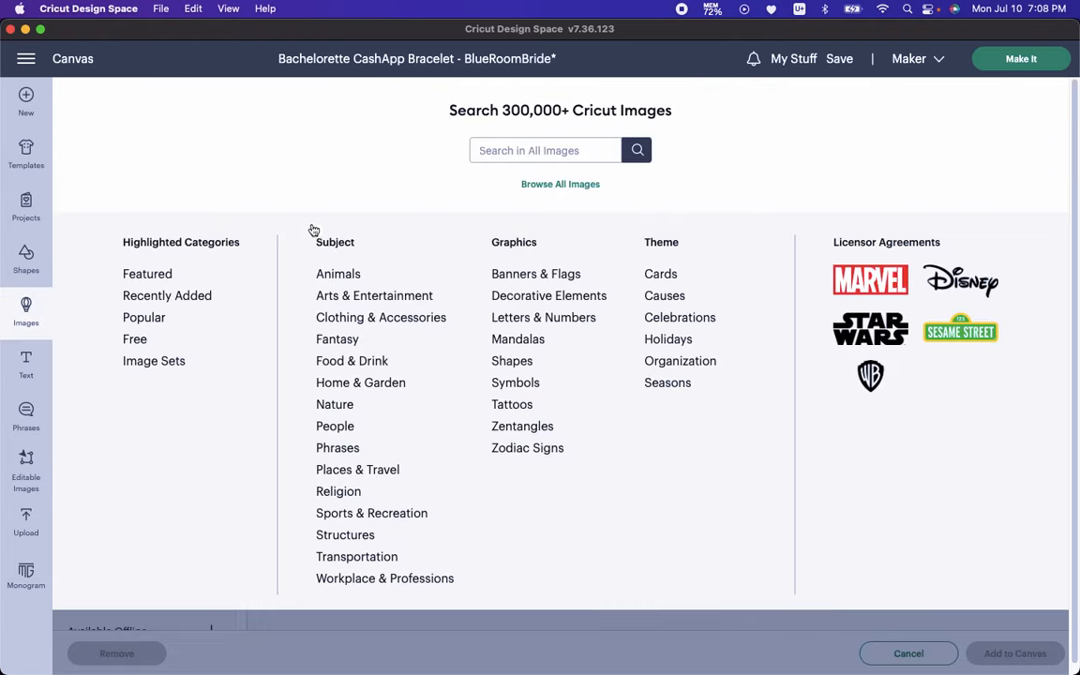
text(cowboy boot)
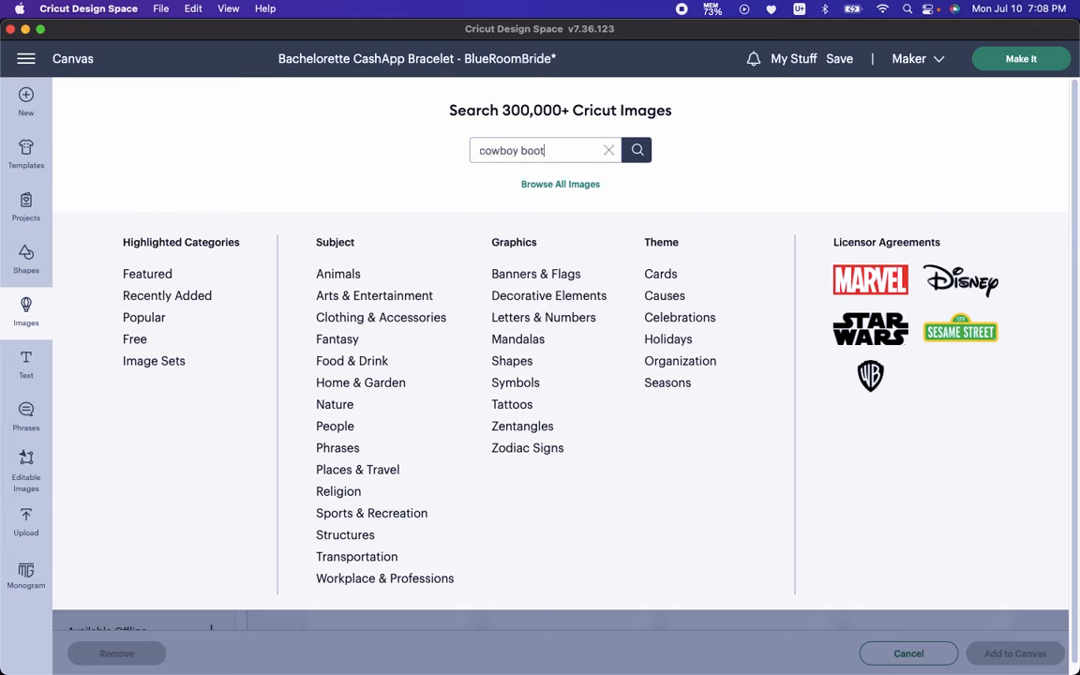
key(Return)
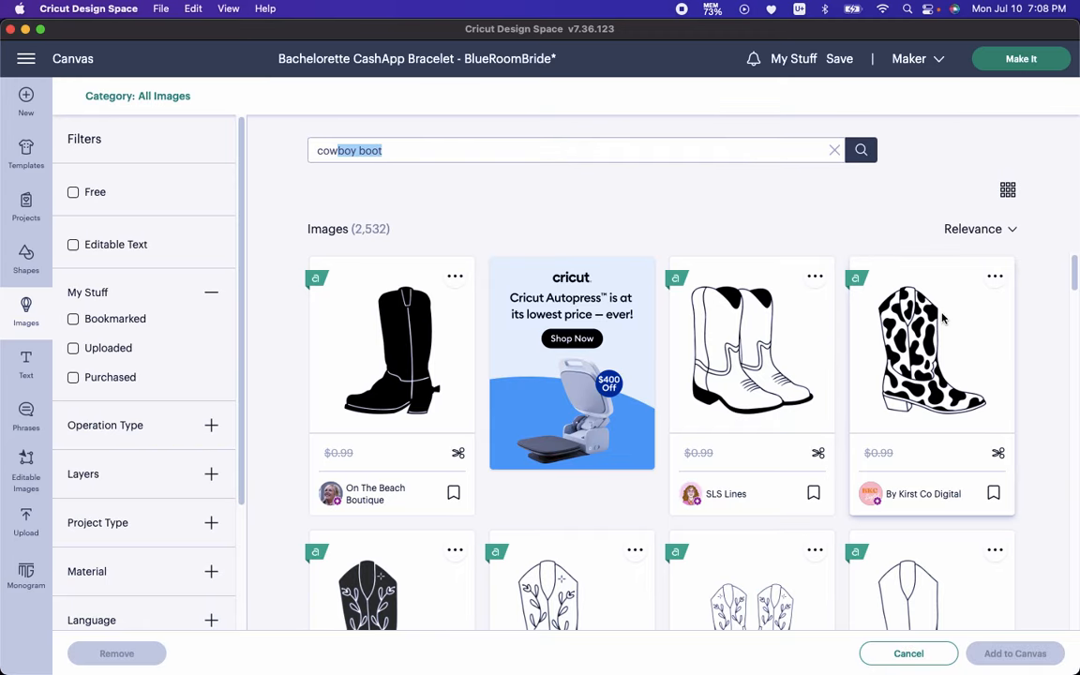
Select the cow-print cowboy boot image and show the images similar to it
click(995, 277)
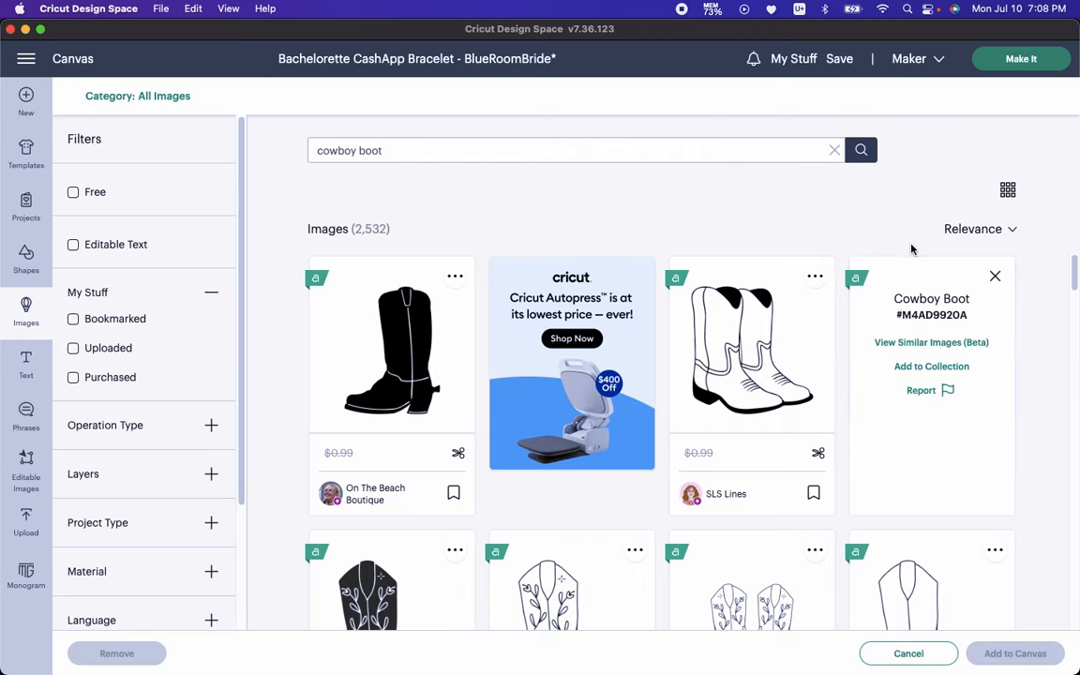
click(995, 277)
click(984, 300)
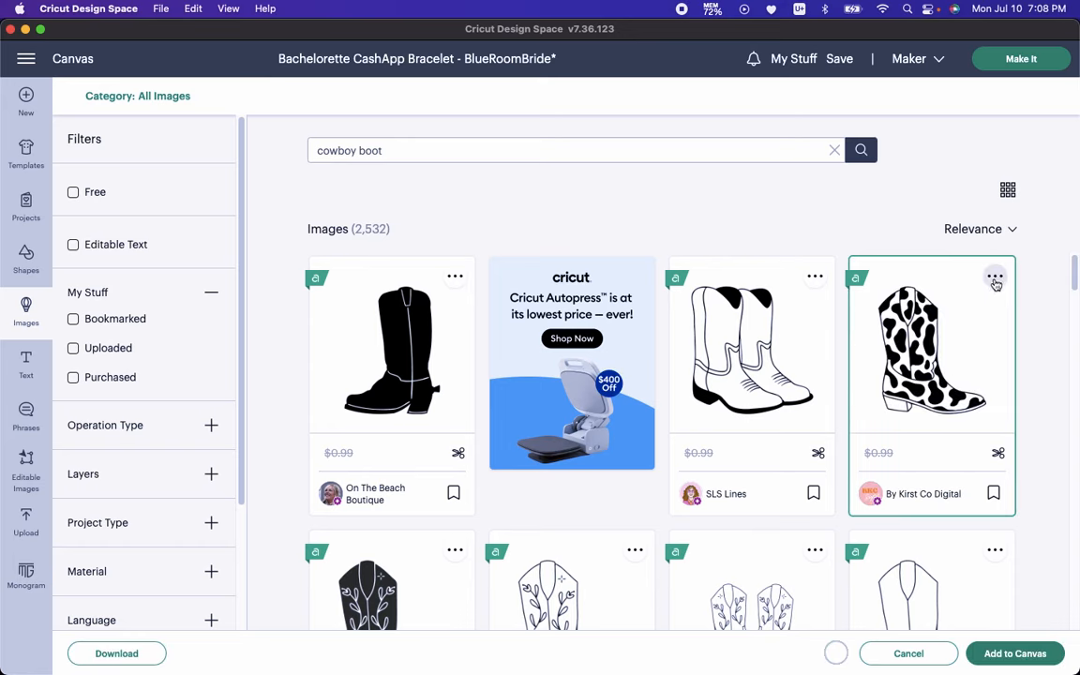
click(996, 277)
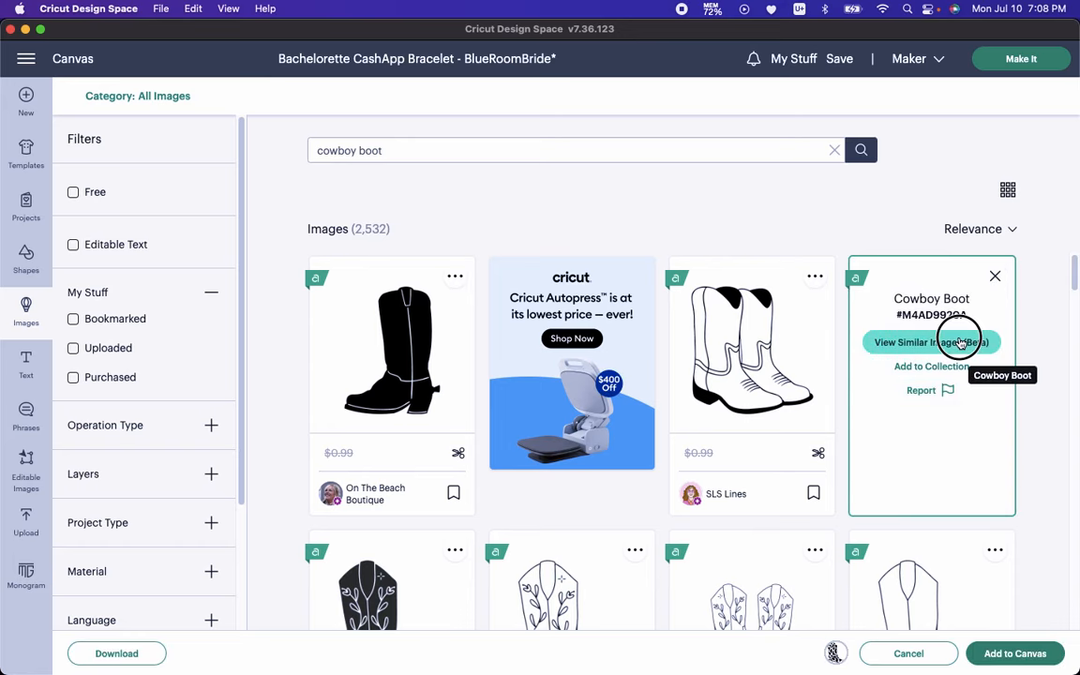
click(947, 341)
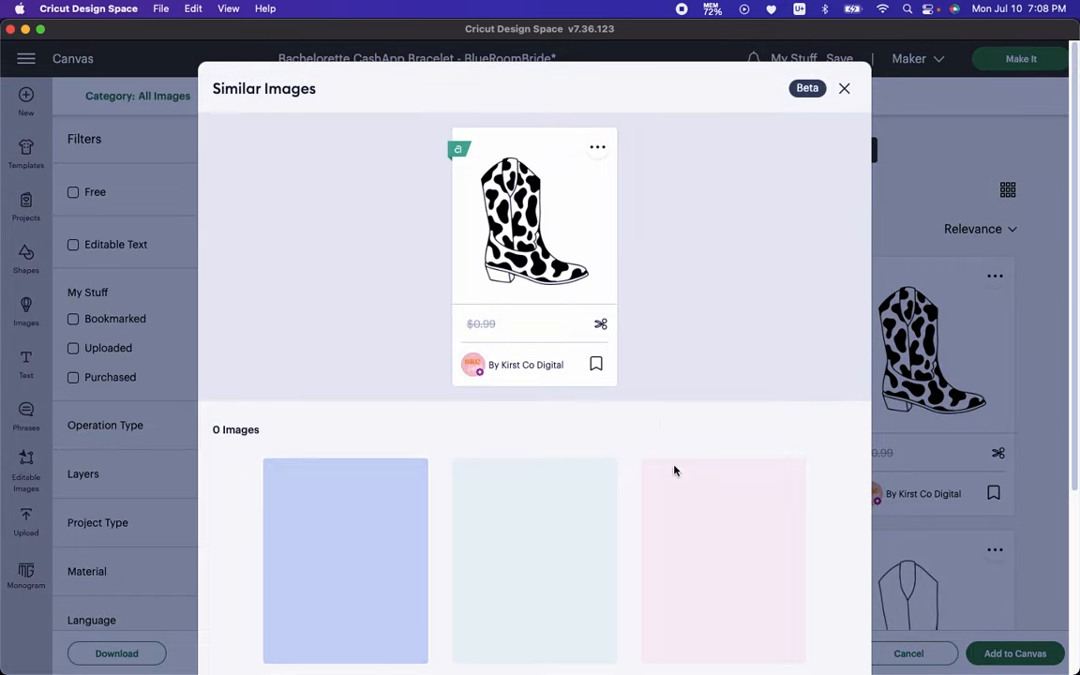
Add the cow-print boot and hat image from the similar images to the canvas and go to it there
scroll(661, 488, down, 2)
scroll(661, 488, down, 2)
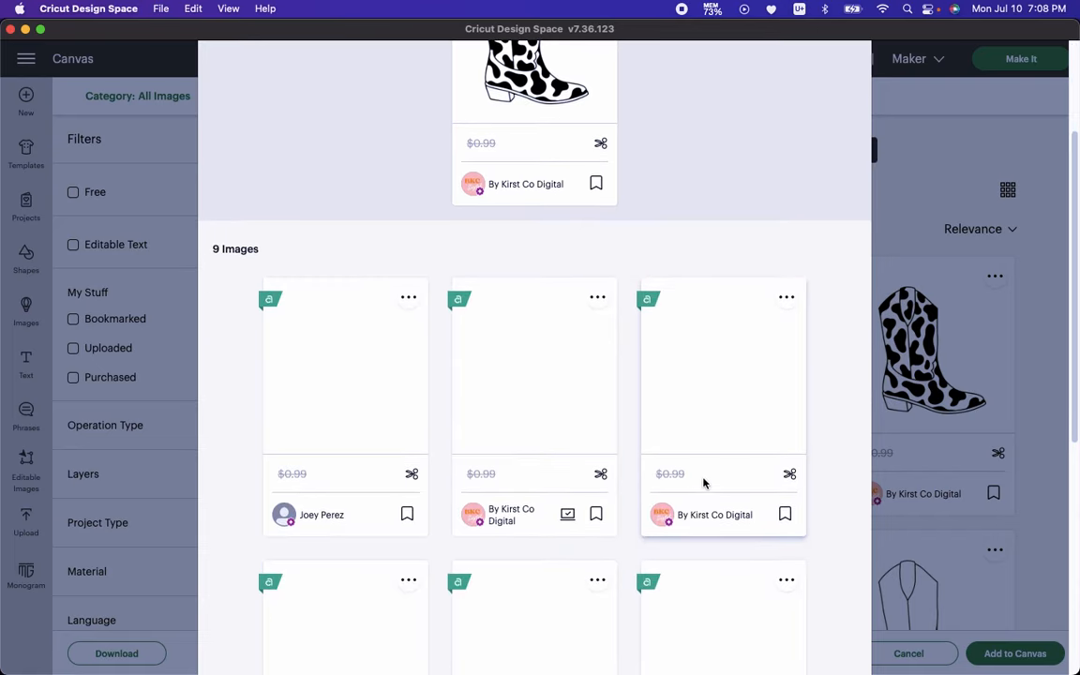
scroll(436, 419, down, 6)
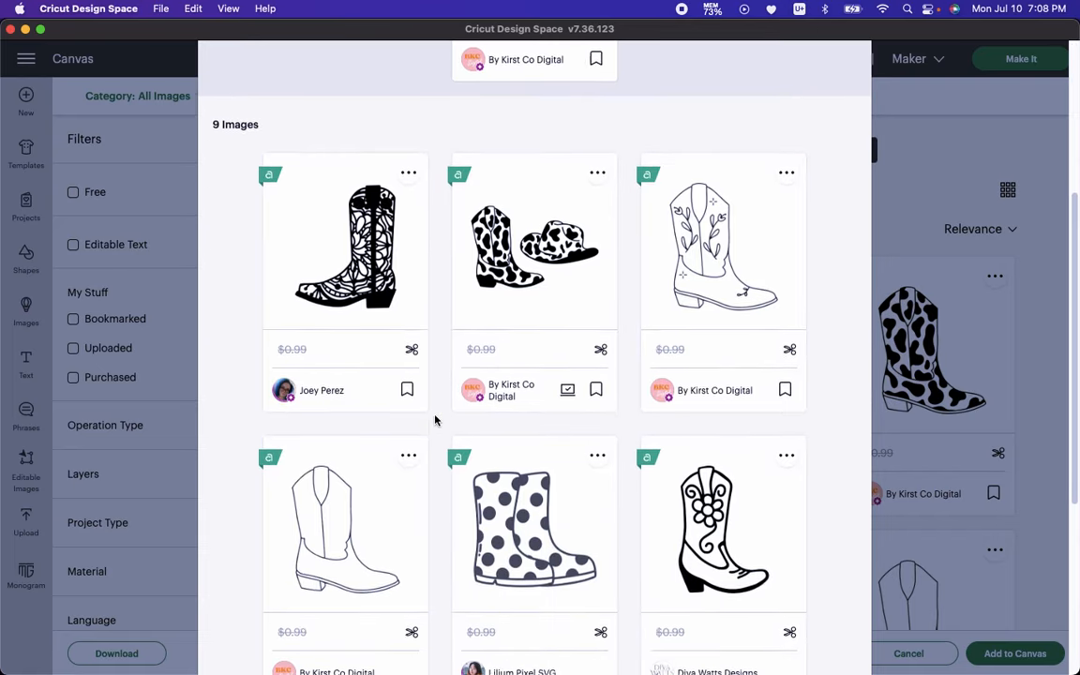
scroll(521, 420, up, 3)
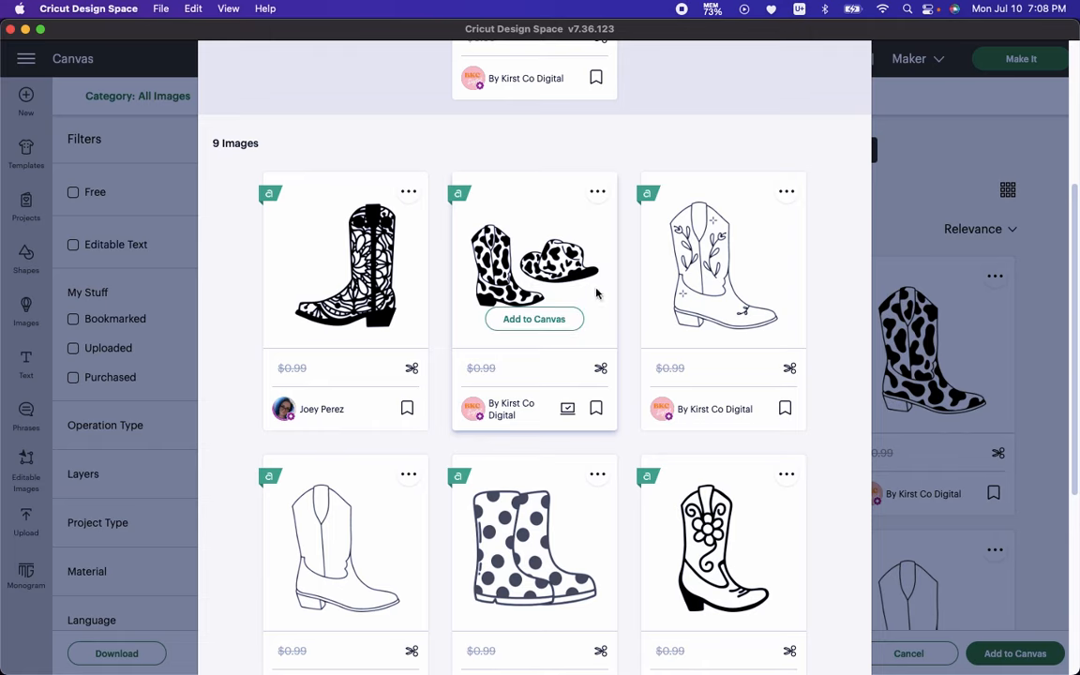
click(539, 319)
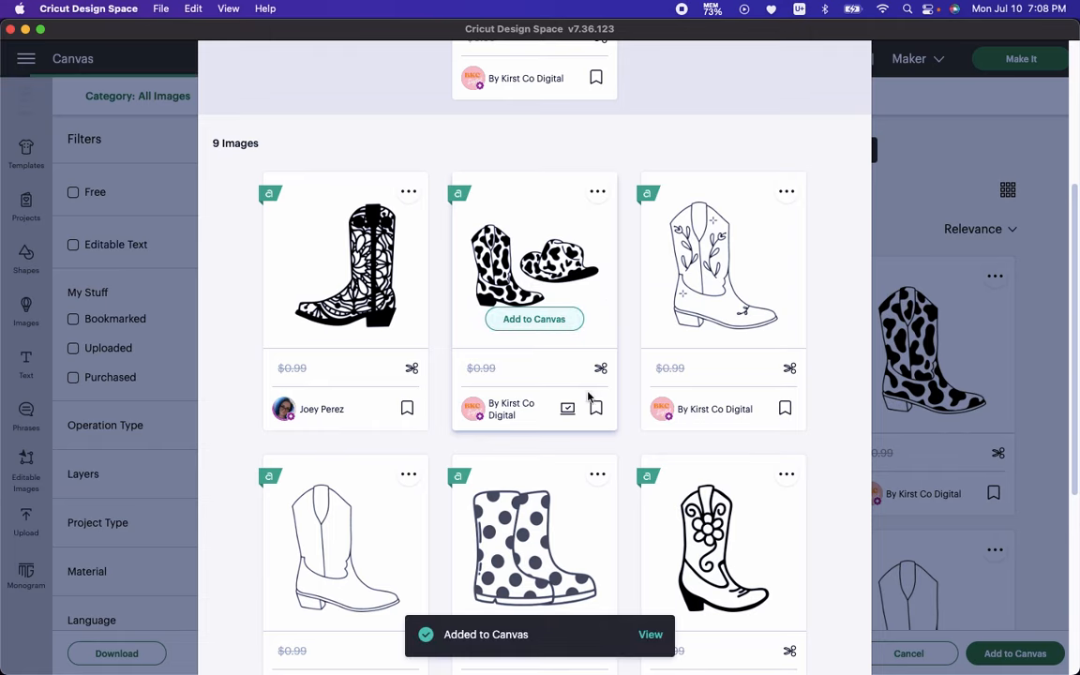
click(647, 636)
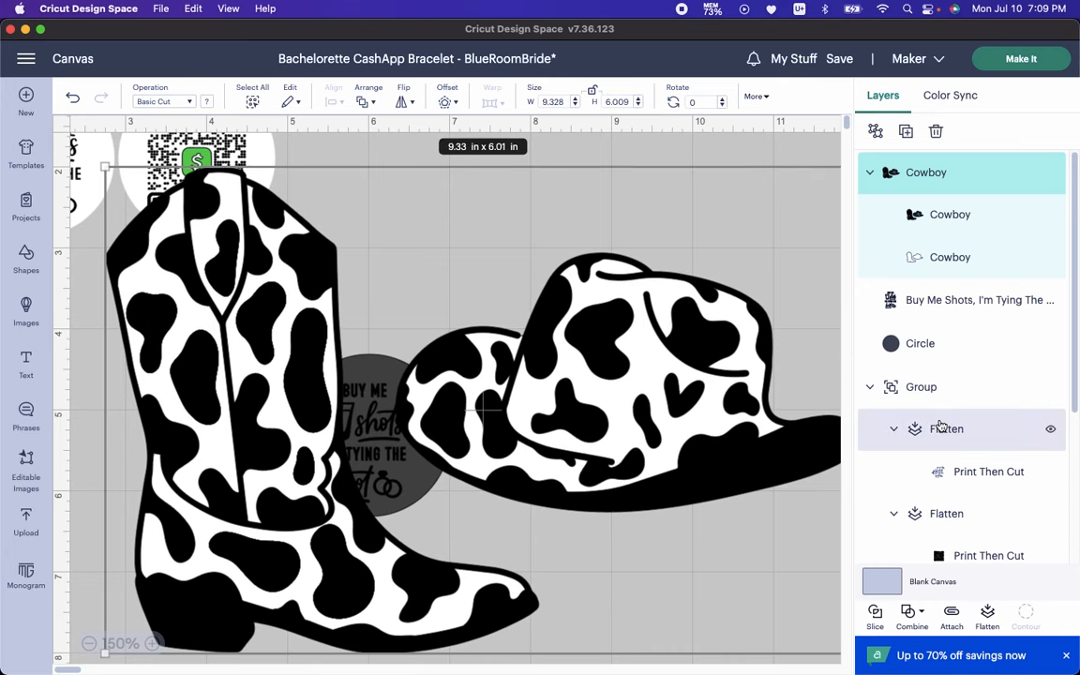
Ungroup the boot and hat image into its separate layers and shift it across the canvas
drag(581, 331, 699, 354)
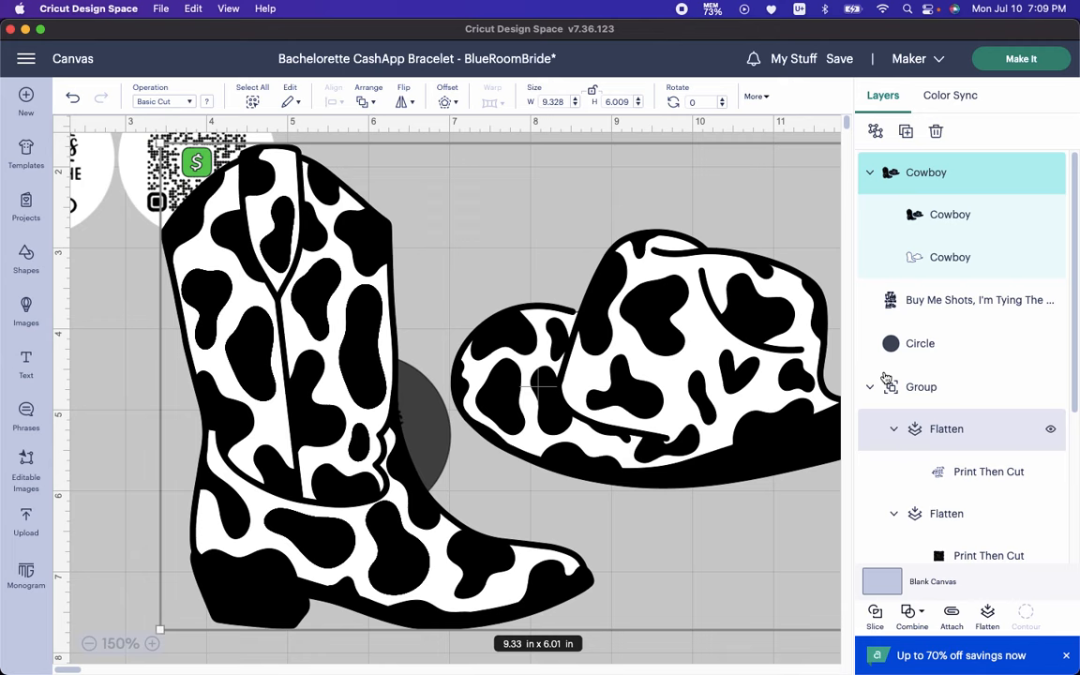
click(934, 176)
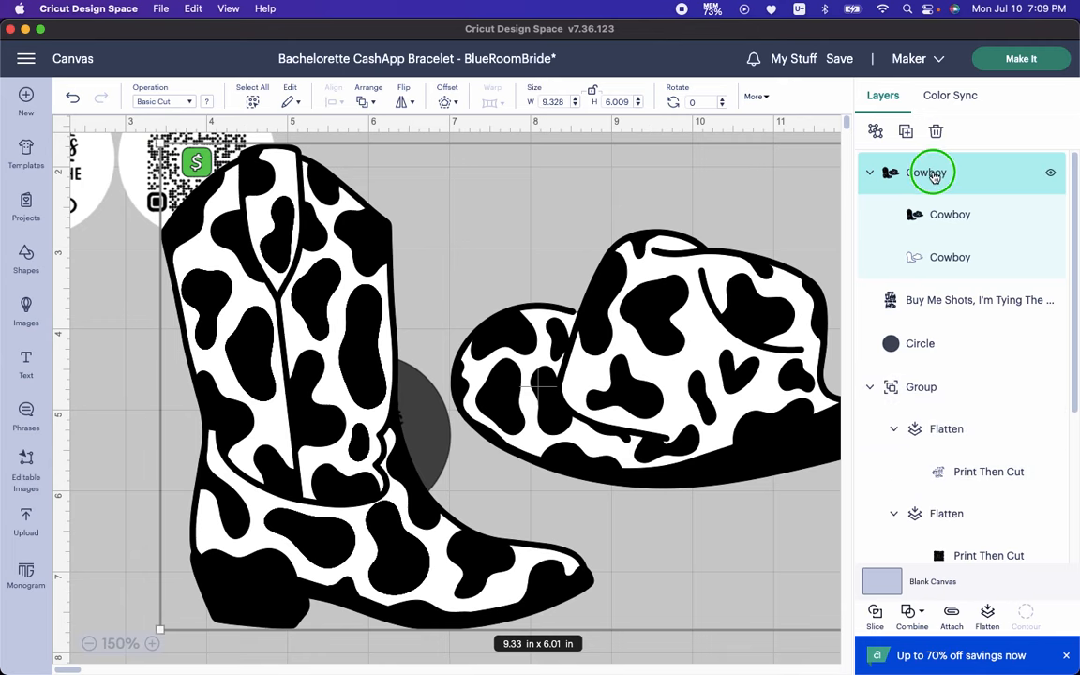
right_click(933, 176)
click(873, 156)
drag(664, 395, 698, 366)
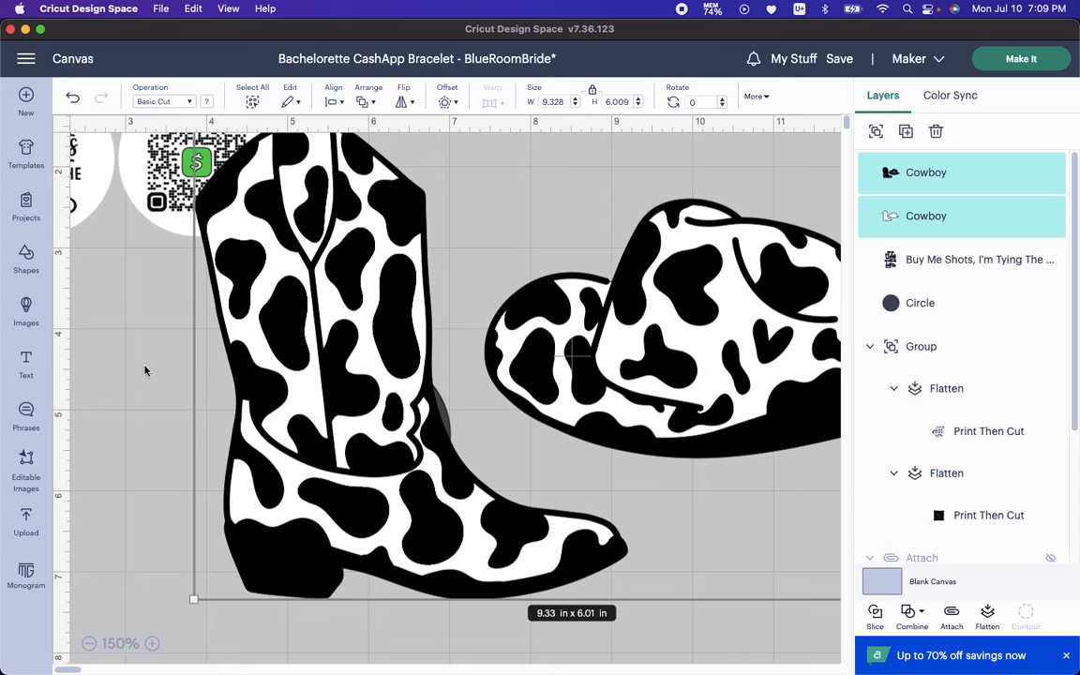
Move the black cow-print layer off the white backing and delete the white Cowboy layer
click(205, 361)
drag(304, 342, 210, 409)
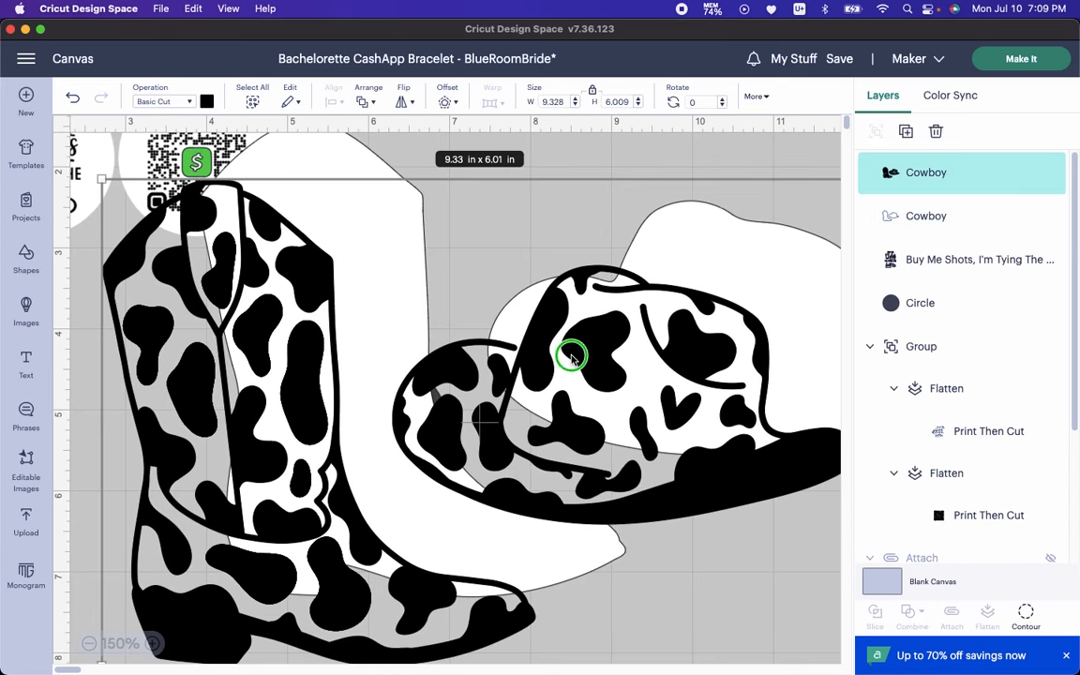
right_click(572, 358)
click(932, 204)
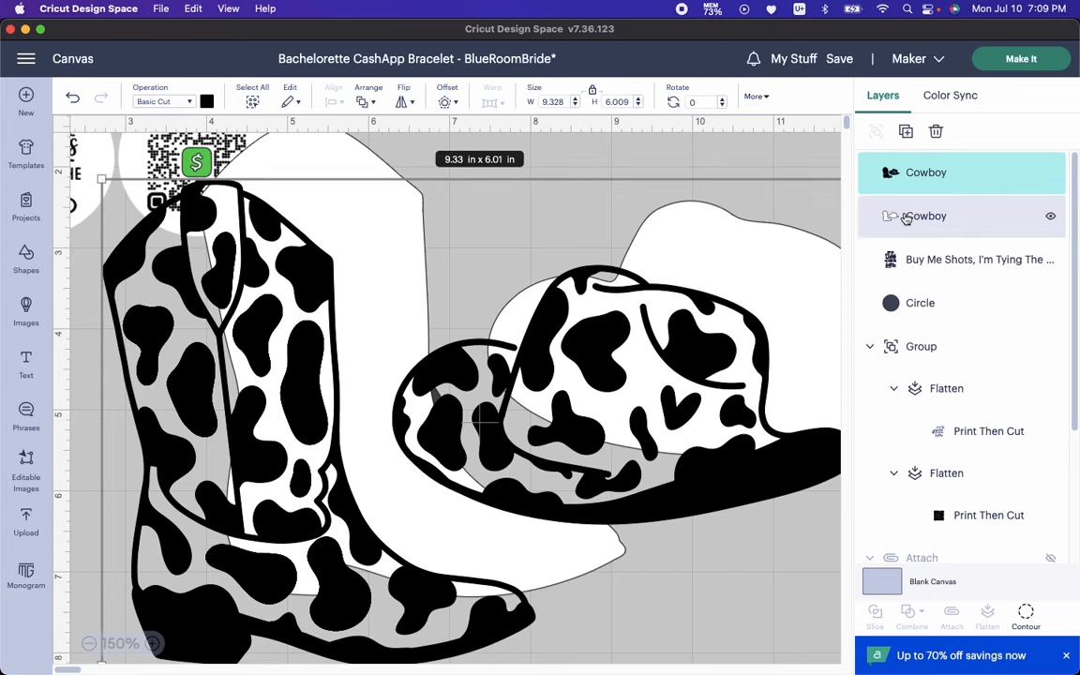
drag(673, 347, 701, 314)
click(904, 225)
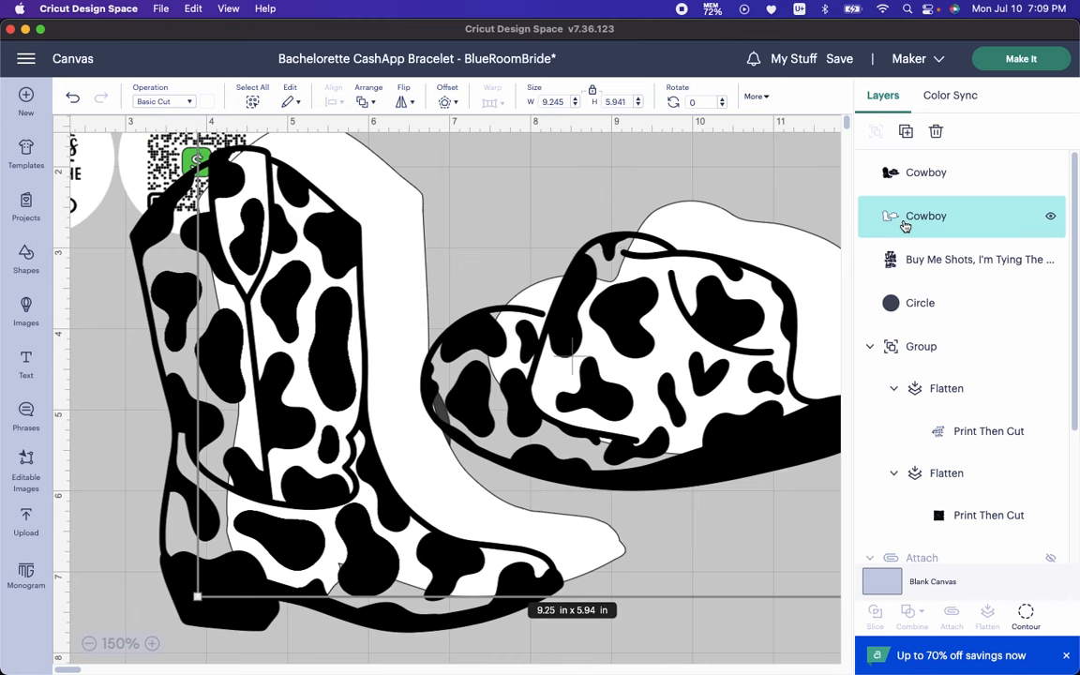
key(Delete)
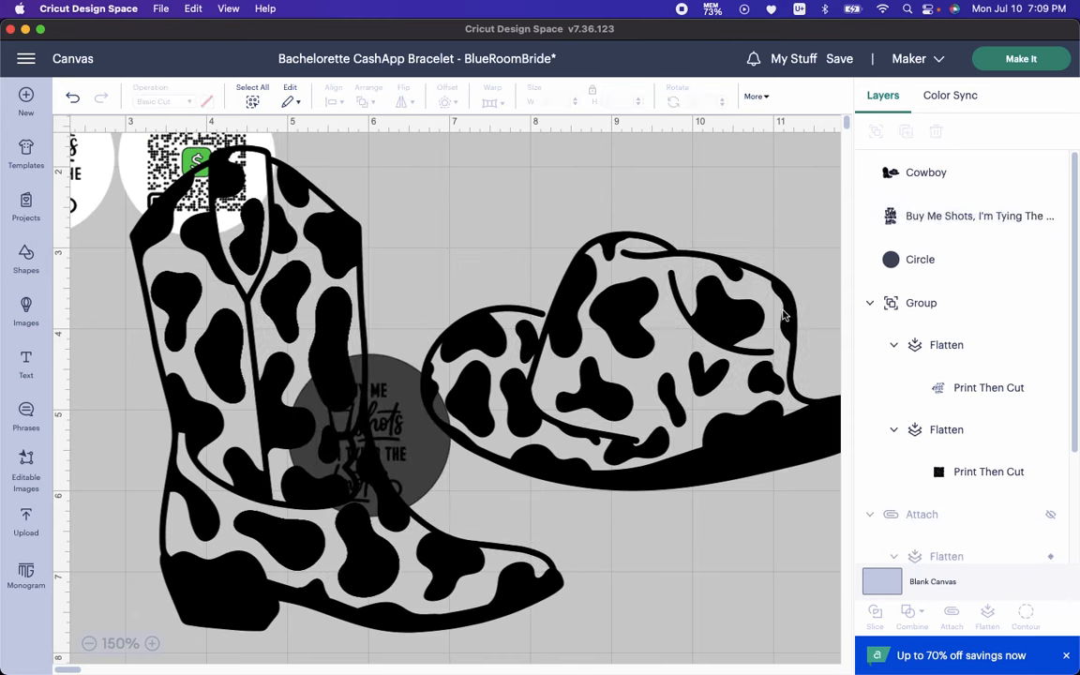
Shrink the black boot and hat image proportionally and move it so the boot partly overlaps the circle
click(701, 337)
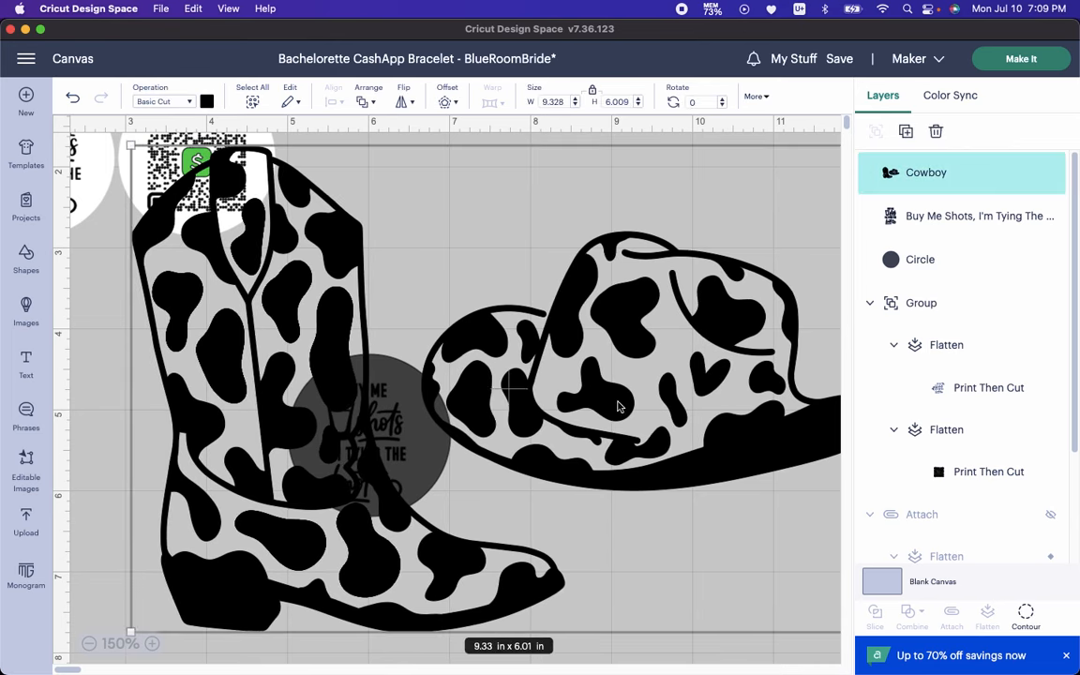
drag(130, 145, 415, 328)
drag(496, 424, 419, 341)
click(178, 399)
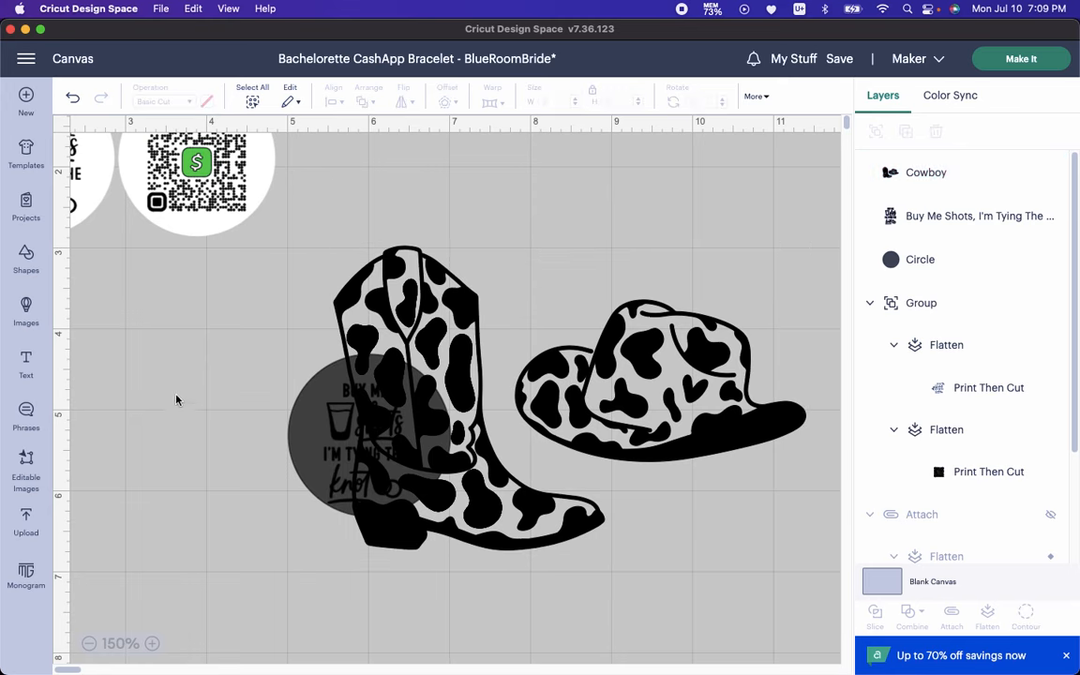
Add a rounded square, unlock its proportions and stretch it so it fully covers the cow-print hat but not the boot
click(28, 269)
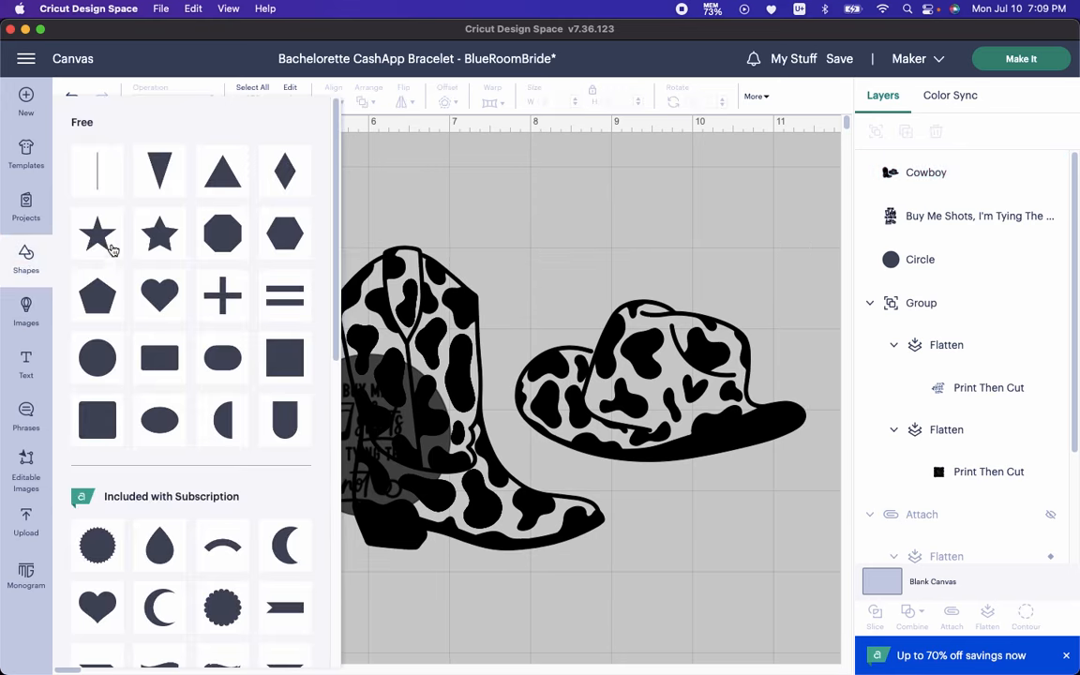
click(110, 426)
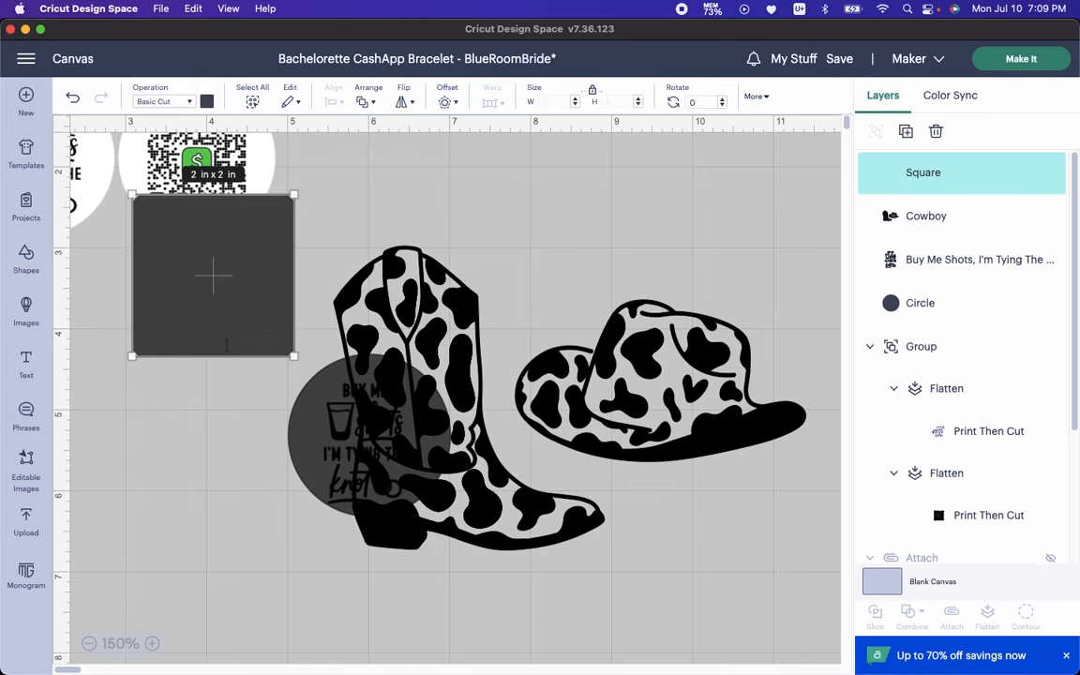
drag(222, 314, 583, 368)
drag(666, 421, 759, 514)
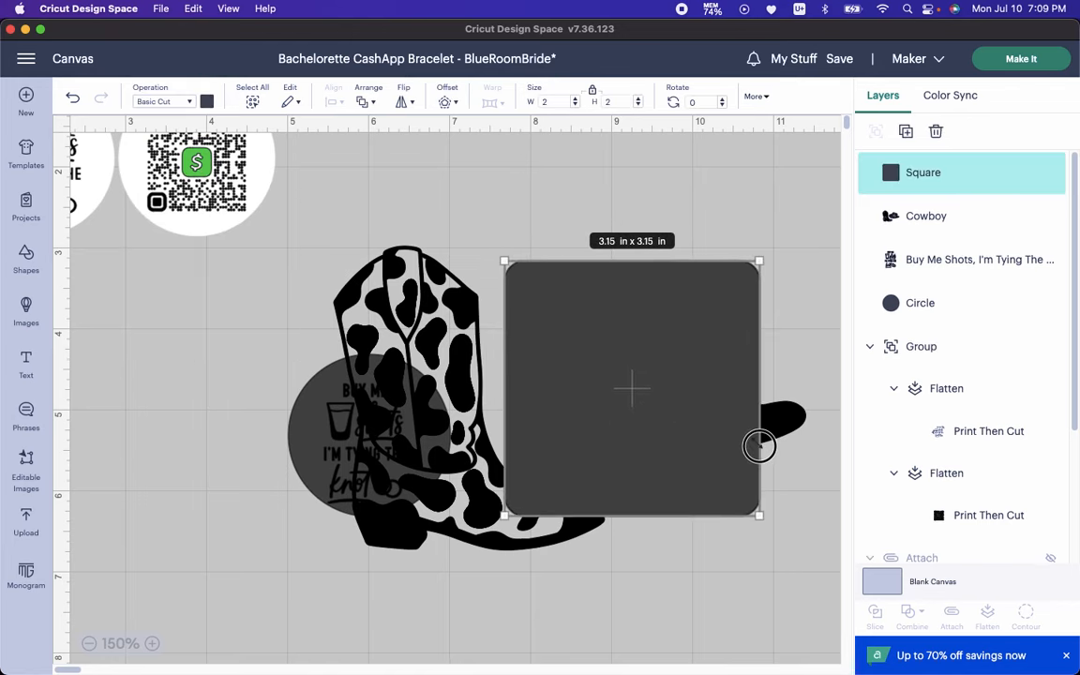
drag(632, 381, 628, 329)
click(592, 92)
drag(758, 462, 835, 465)
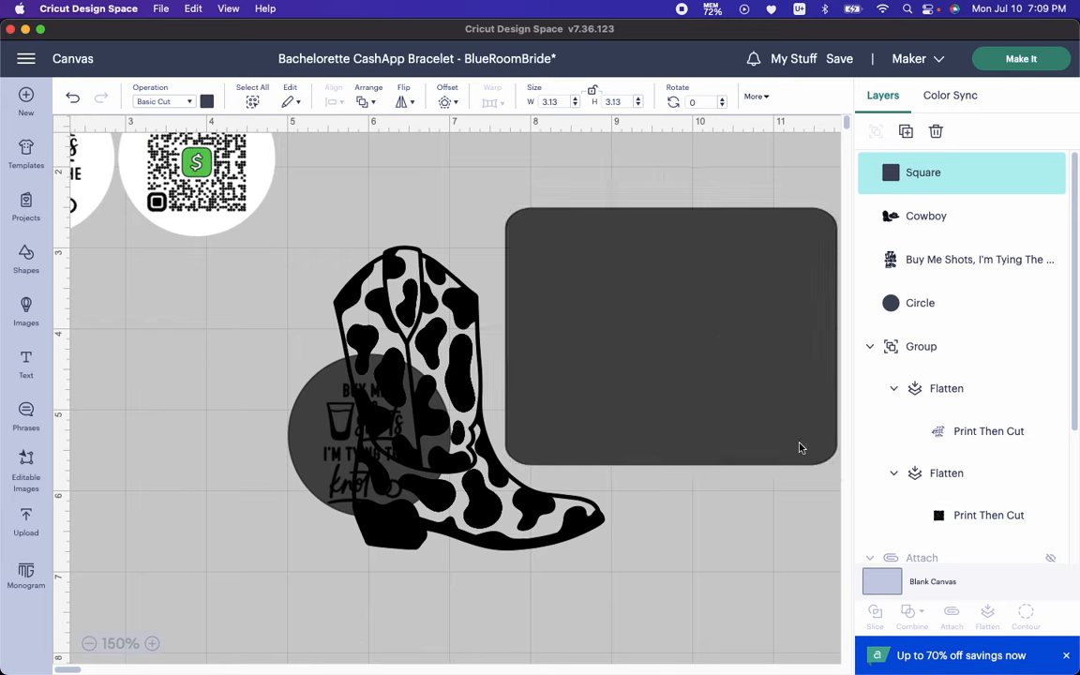
click(662, 529)
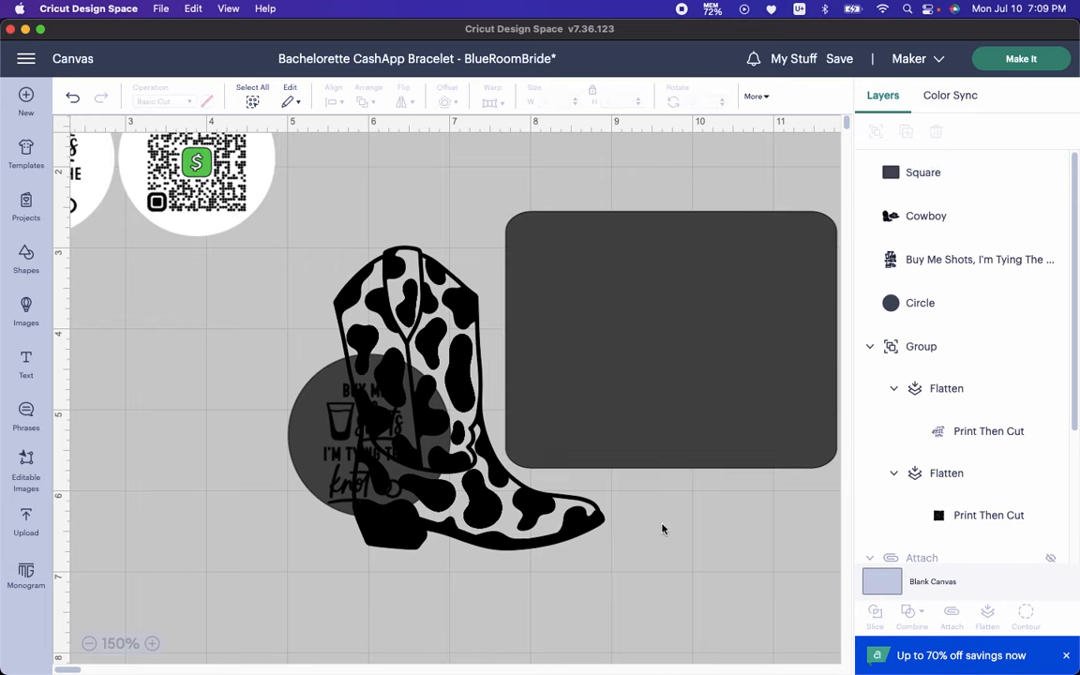
Slice the boot and hat image with the square and move the separated boot away from it
drag(683, 509, 571, 358)
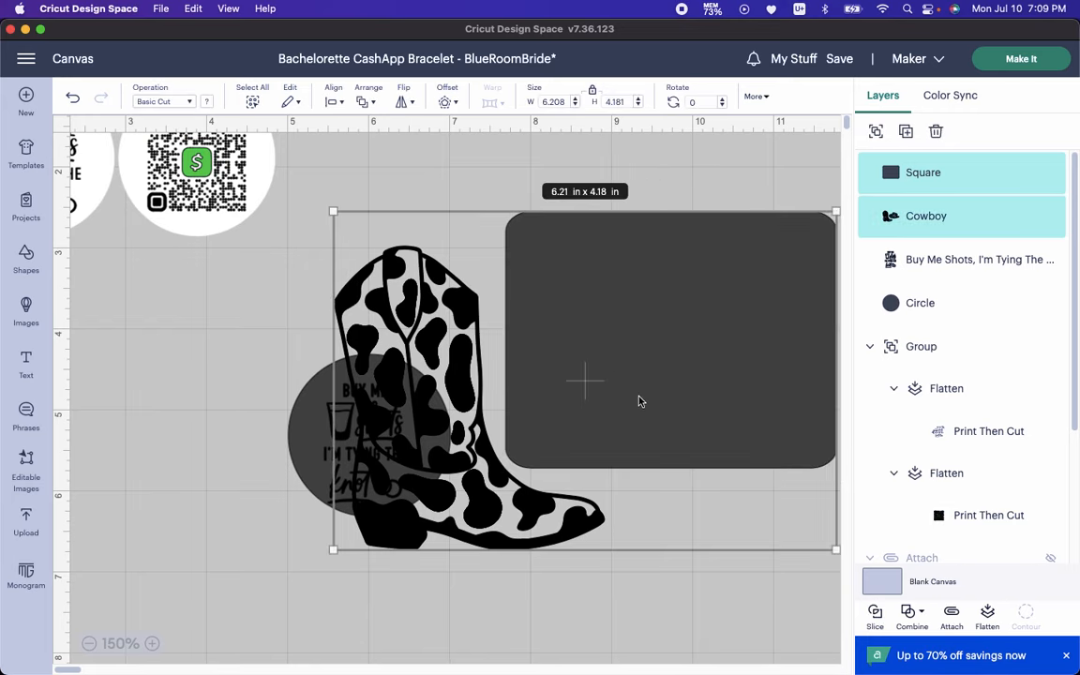
drag(682, 622, 548, 334)
click(874, 616)
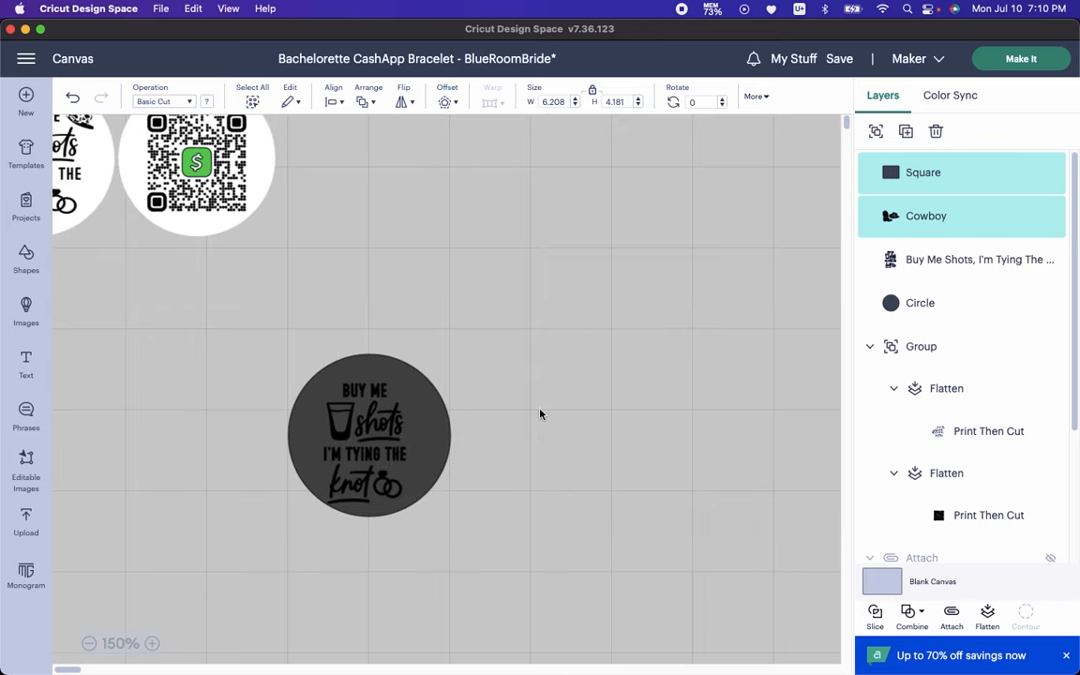
drag(386, 316, 348, 325)
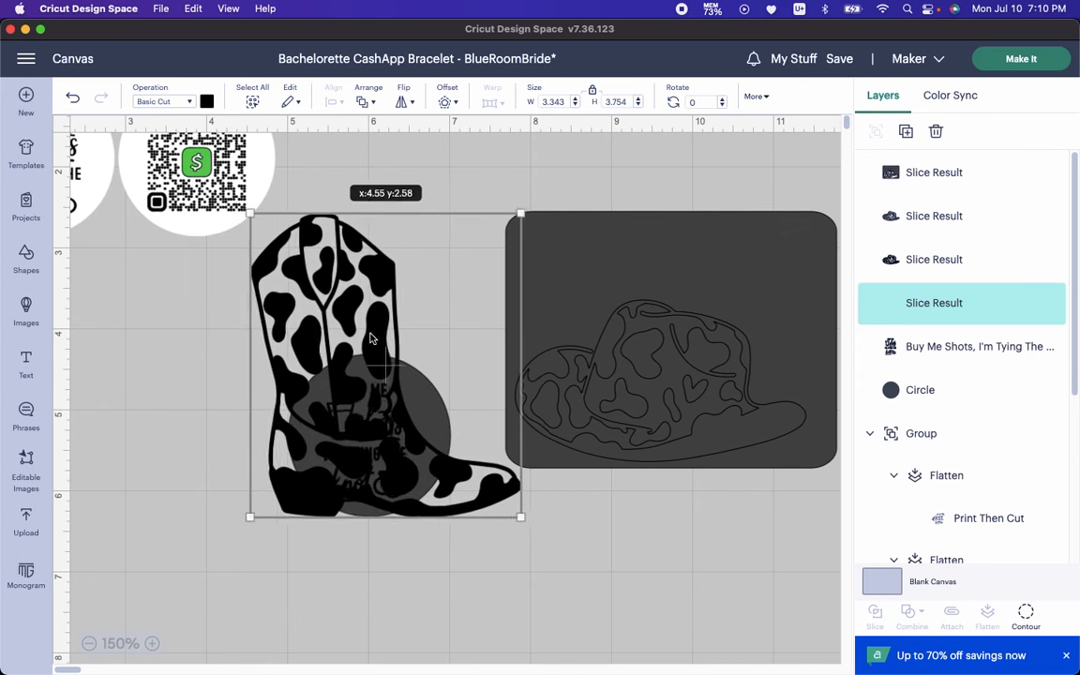
Delete the leftover square slice and the duplicate grey hat slice, keeping the black hat and boot
click(755, 290)
key(Delete)
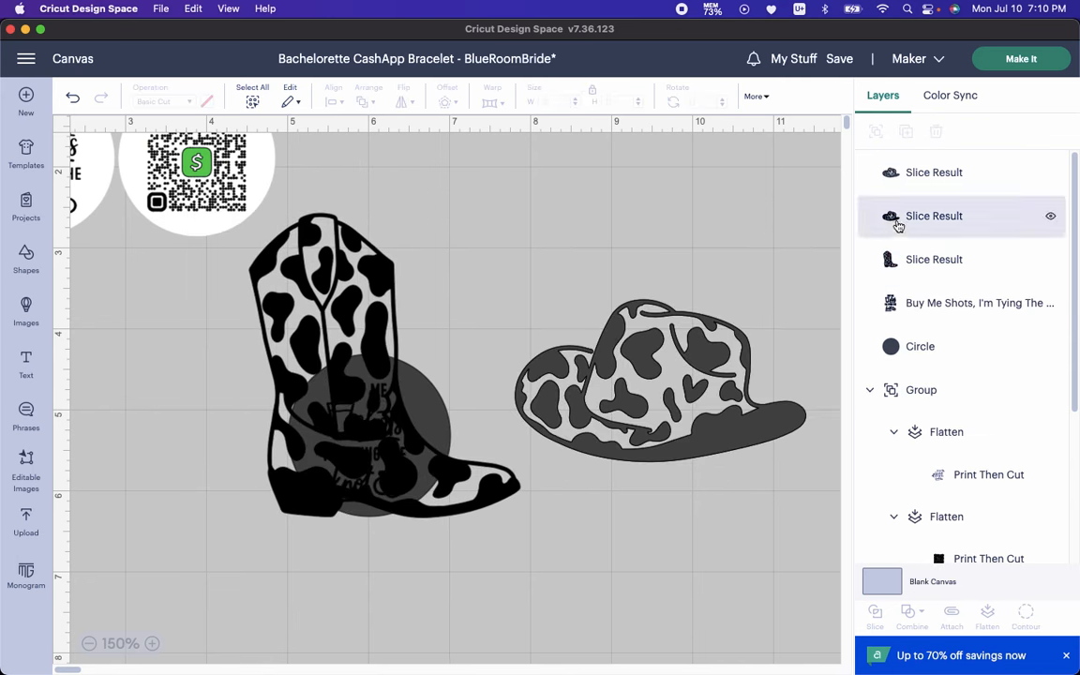
click(952, 188)
key(Delete)
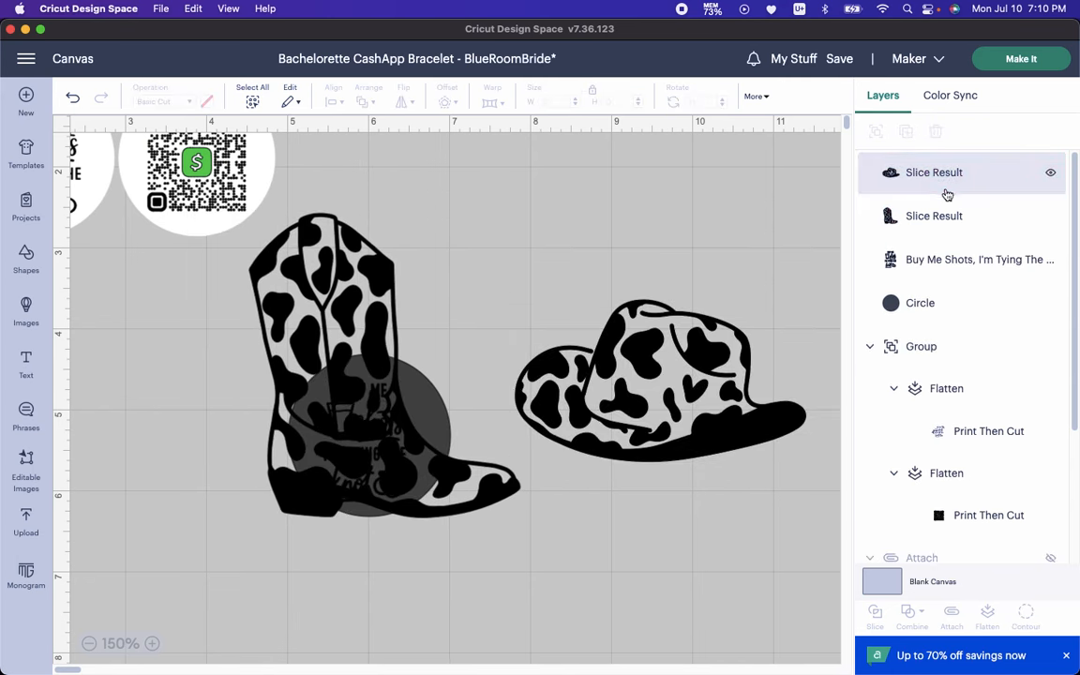
Shrink the boot to about 1.5 x 1.69 in and the hat to about 2.69 x 1.5 in, on opposite sides of the circle
drag(679, 390, 673, 329)
drag(384, 286, 405, 301)
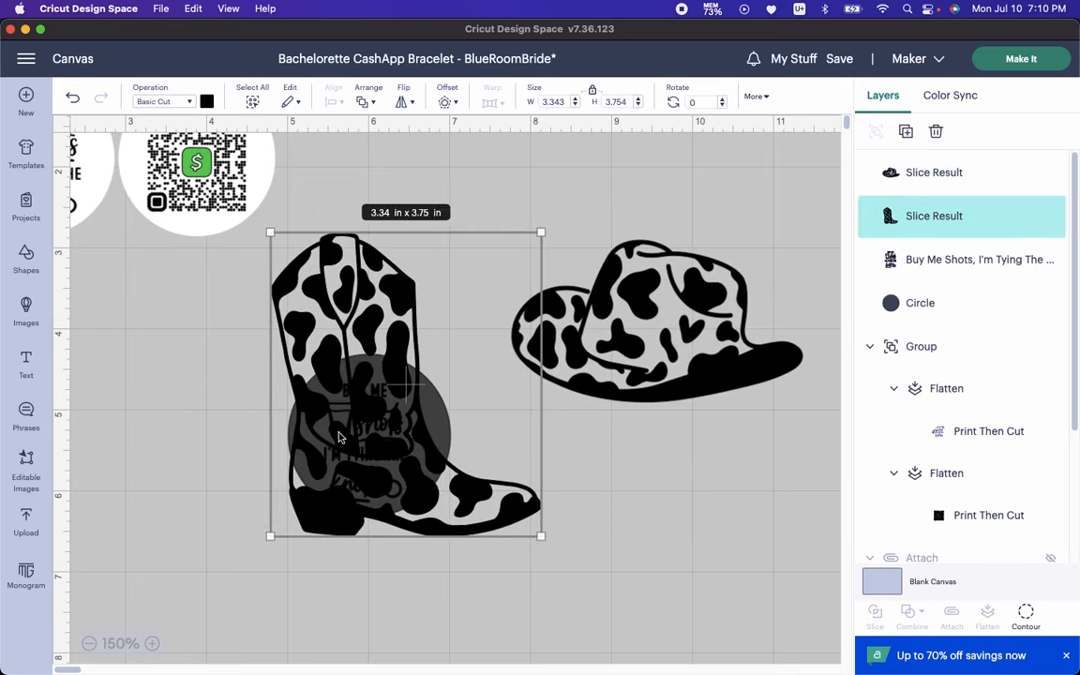
drag(340, 435, 245, 419)
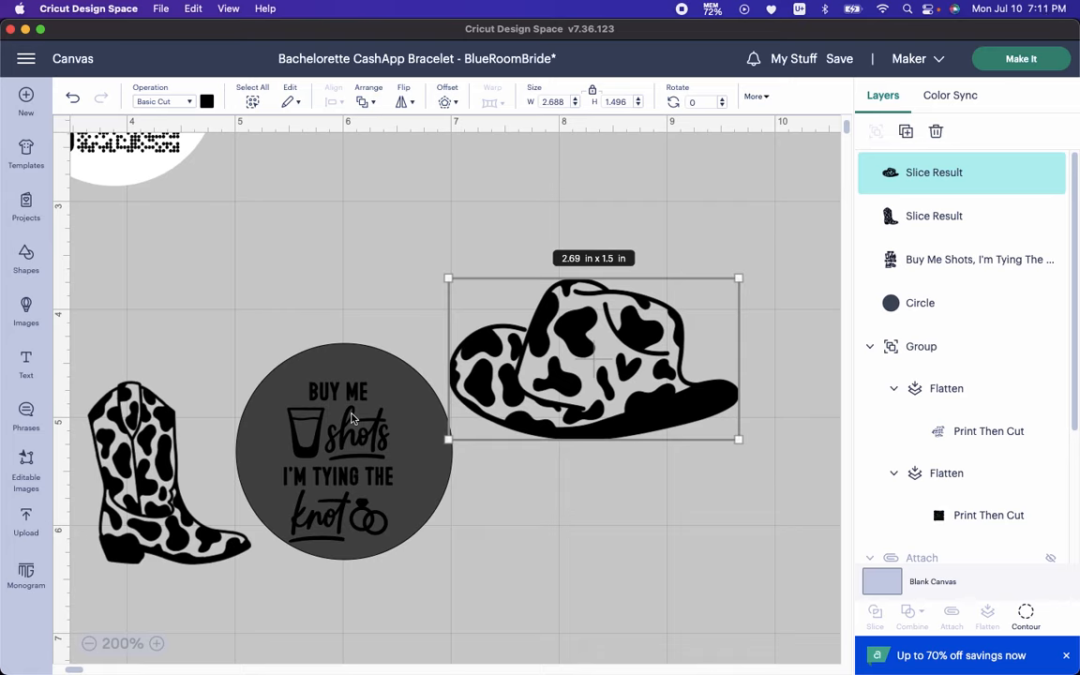
Move the boot onto the circle's left edge beside the phrase, shrink it to about 0.51 x 0.57 in and tilt it clockwise
click(139, 475)
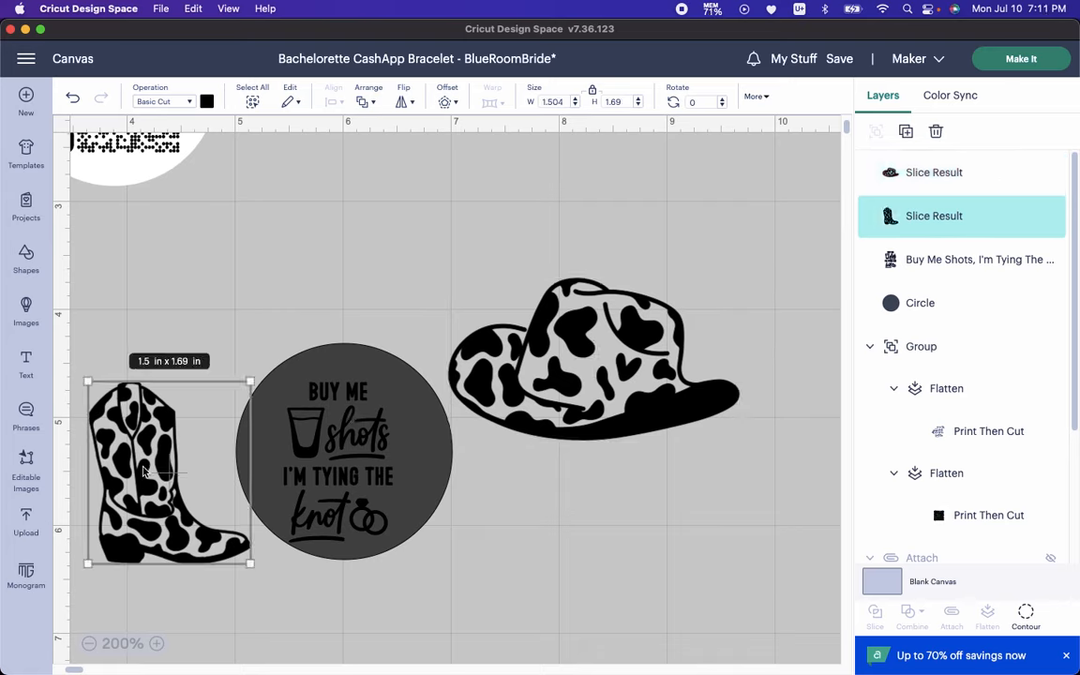
drag(139, 475, 222, 455)
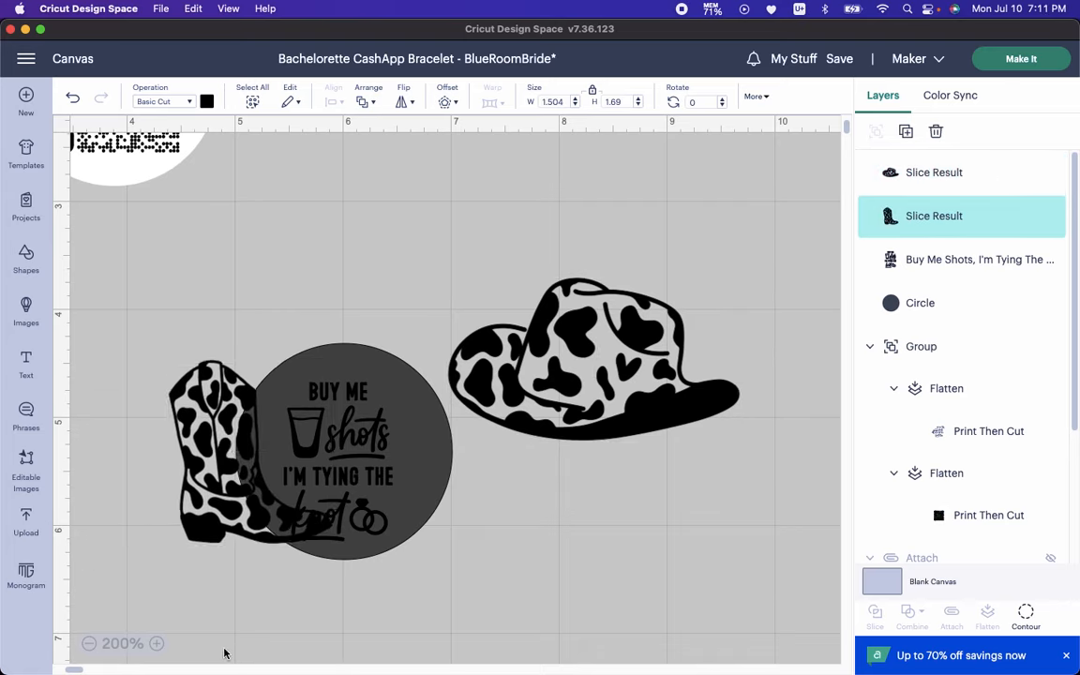
drag(333, 362, 269, 447)
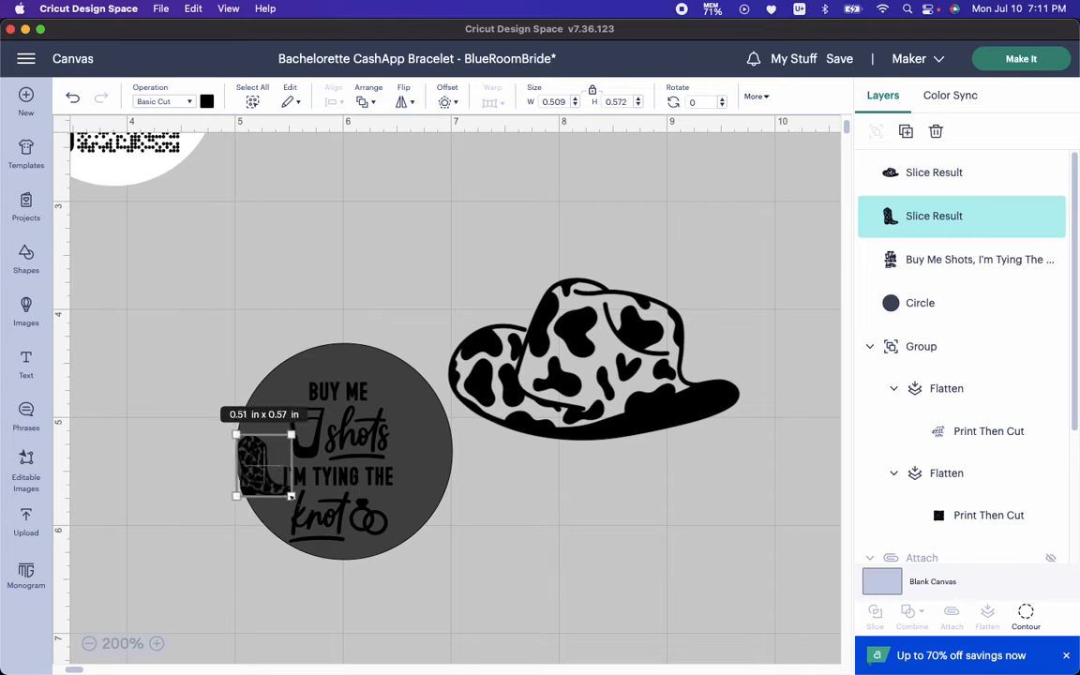
drag(301, 494, 263, 488)
Enlarge the circle, phrase, boot and hat together to about 7.49 x 4.19 in overall
drag(174, 300, 639, 559)
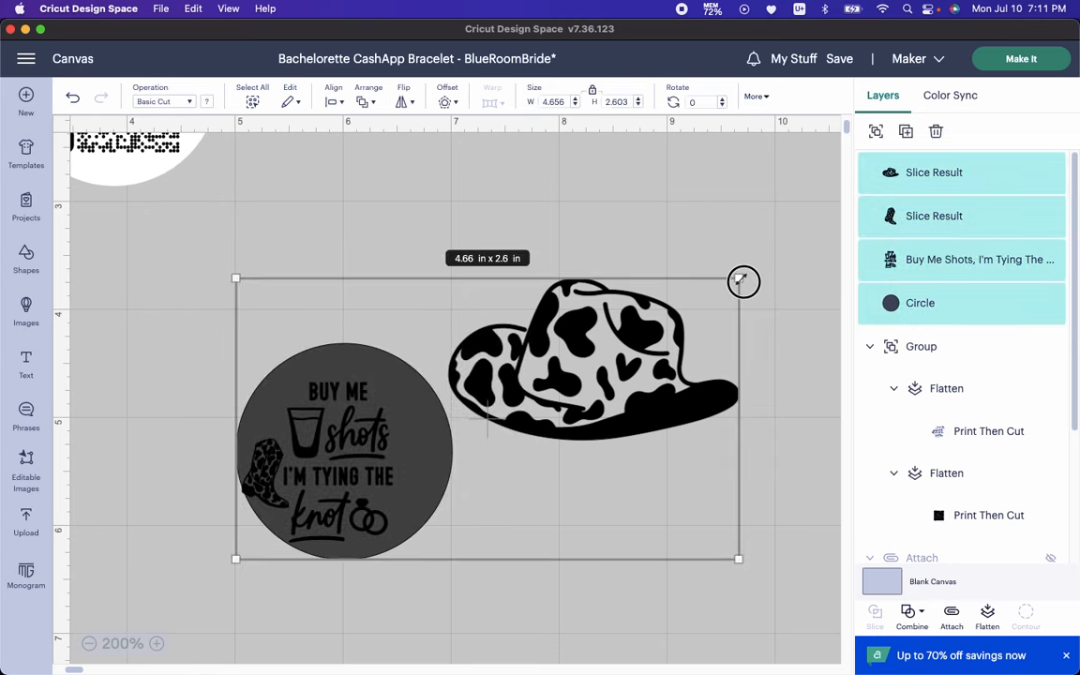
drag(742, 282, 947, 150)
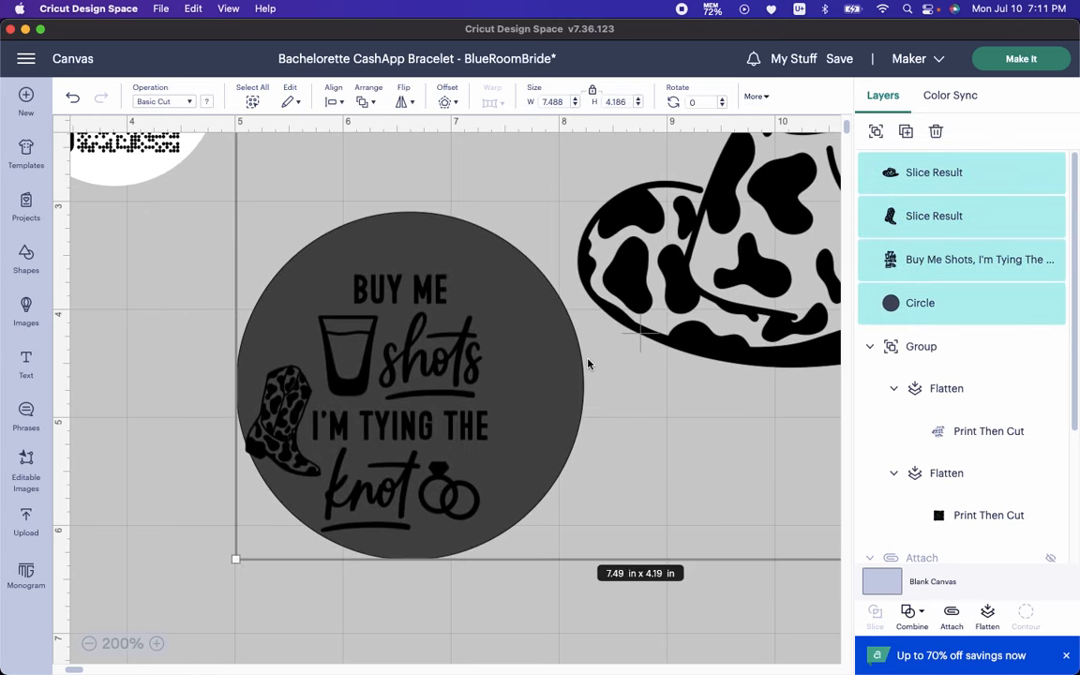
click(173, 379)
Shrink the tilted boot slightly and reposition it inside the circle's left edge, clear of the phrase
click(274, 405)
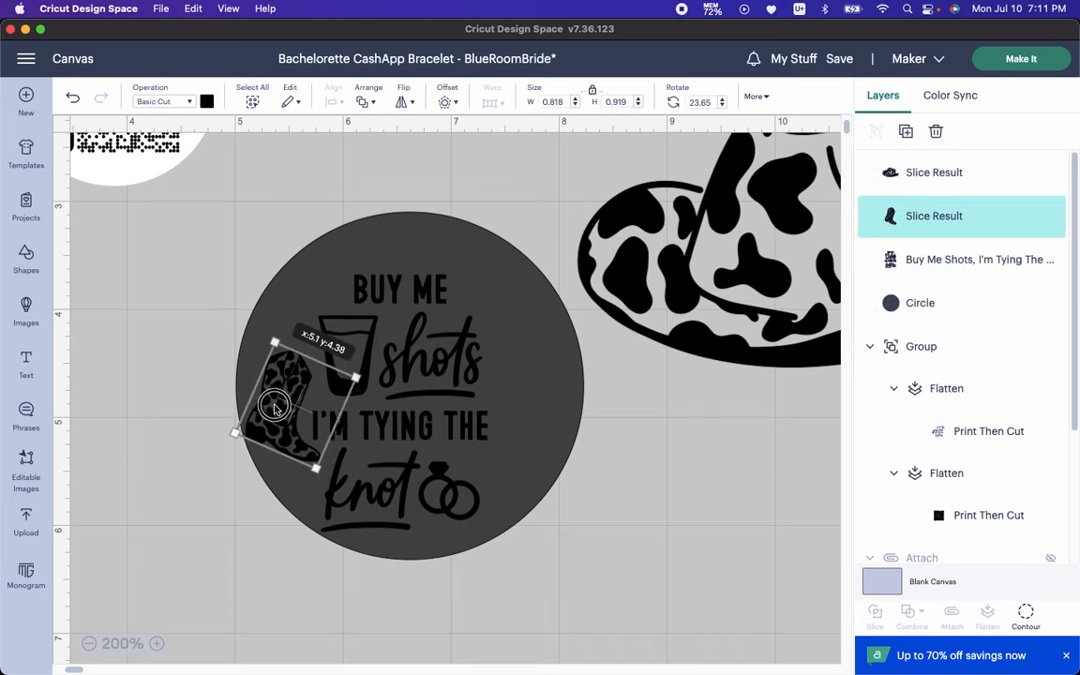
click(200, 405)
click(281, 398)
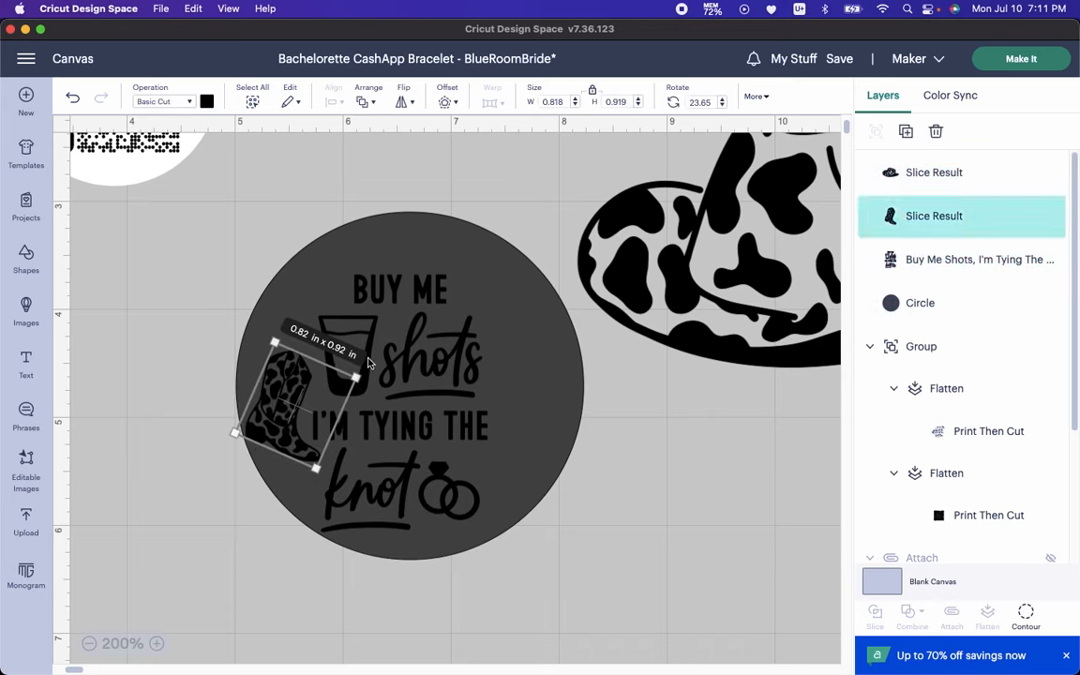
drag(356, 377, 342, 385)
mouse_move(289, 412)
mouse_down()
mouse_move(283, 405)
mouse_move(290, 413)
mouse_up()
Shrink the hat to about 0.78 x 0.44 in, rotate it about 26 degrees and place it beside the word "shots" in the circle
click(699, 318)
drag(698, 319, 586, 211)
drag(826, 195, 547, 328)
drag(601, 306, 561, 436)
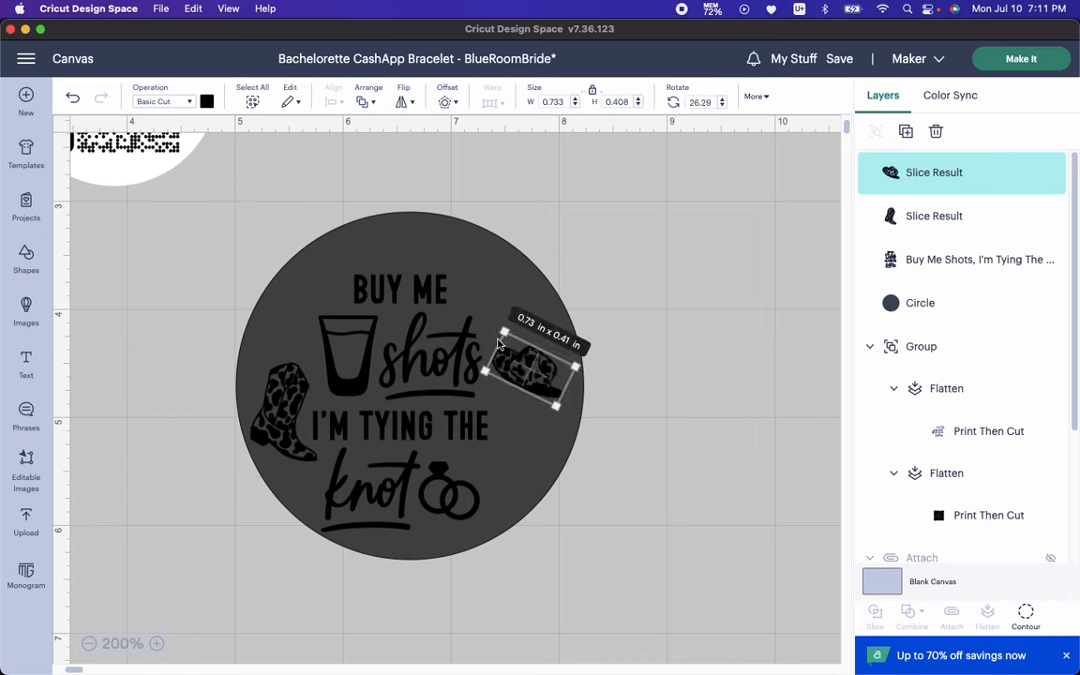
click(583, 370)
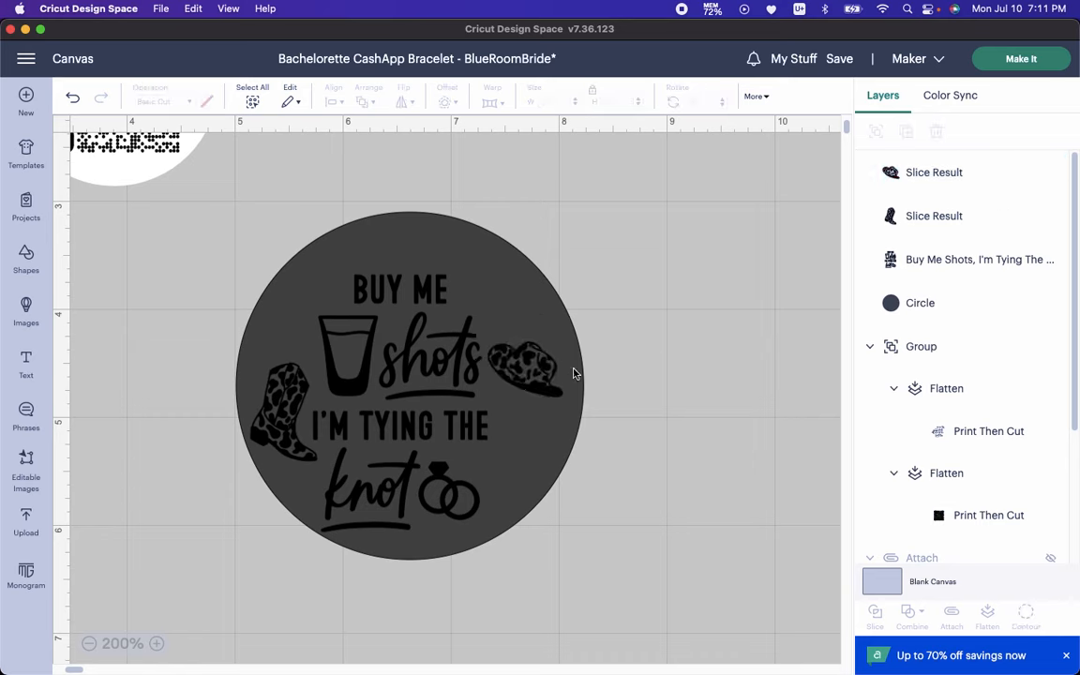
click(533, 366)
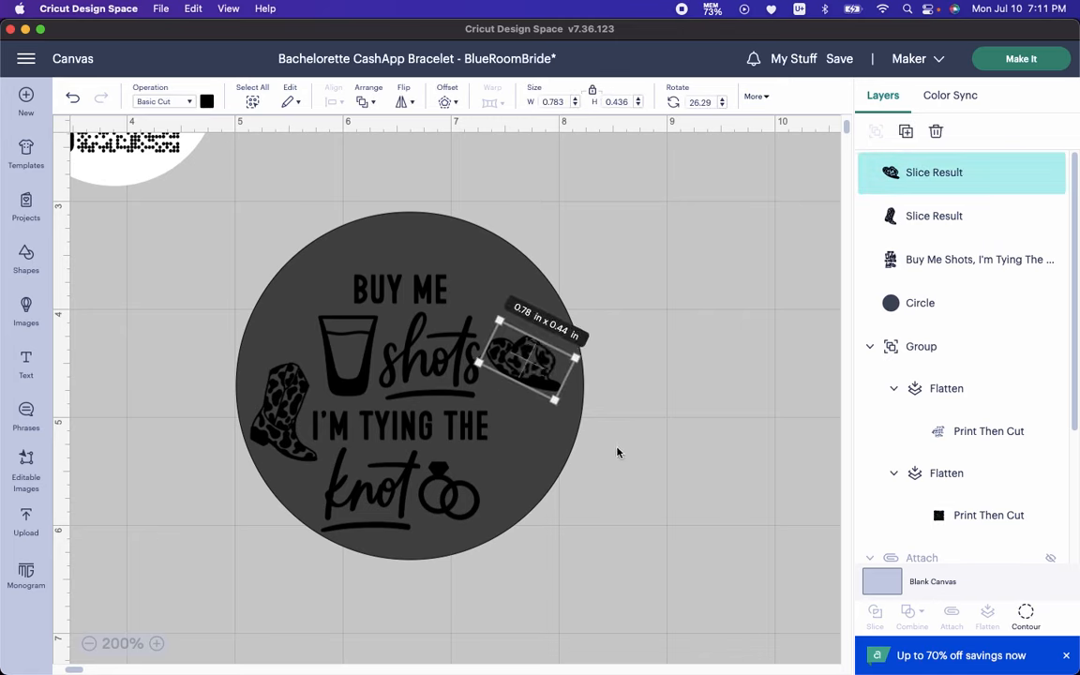
click(621, 456)
Nudge the phrase within the circle and center the phrase and circle horizontally with each other
click(444, 386)
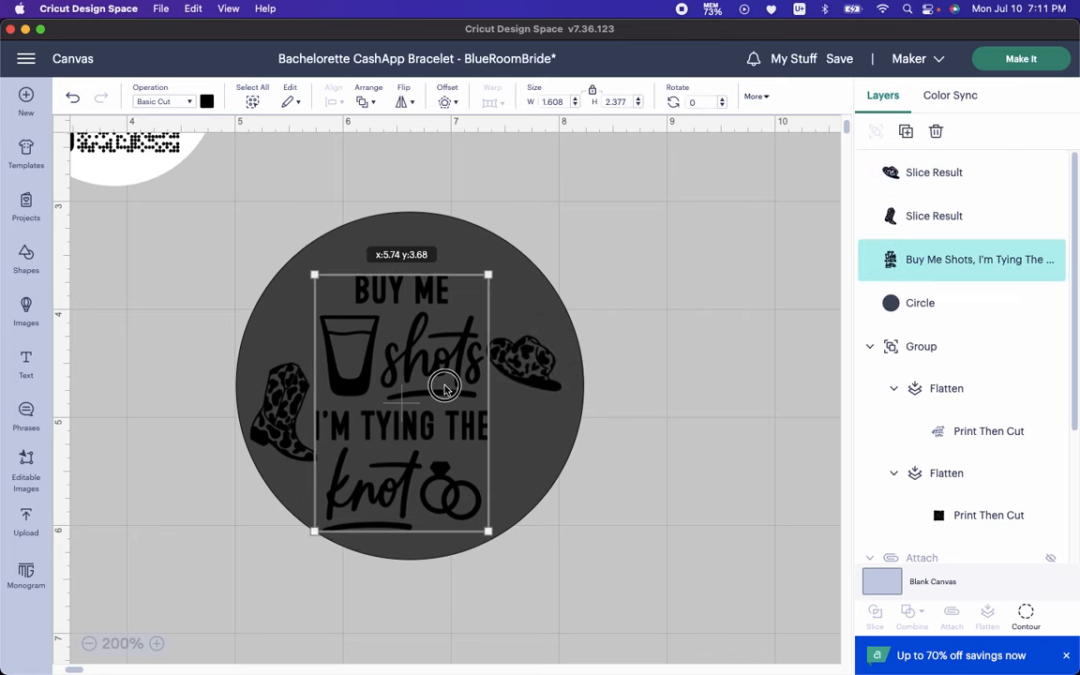
drag(445, 386, 446, 385)
click(411, 193)
drag(410, 192, 392, 319)
click(331, 103)
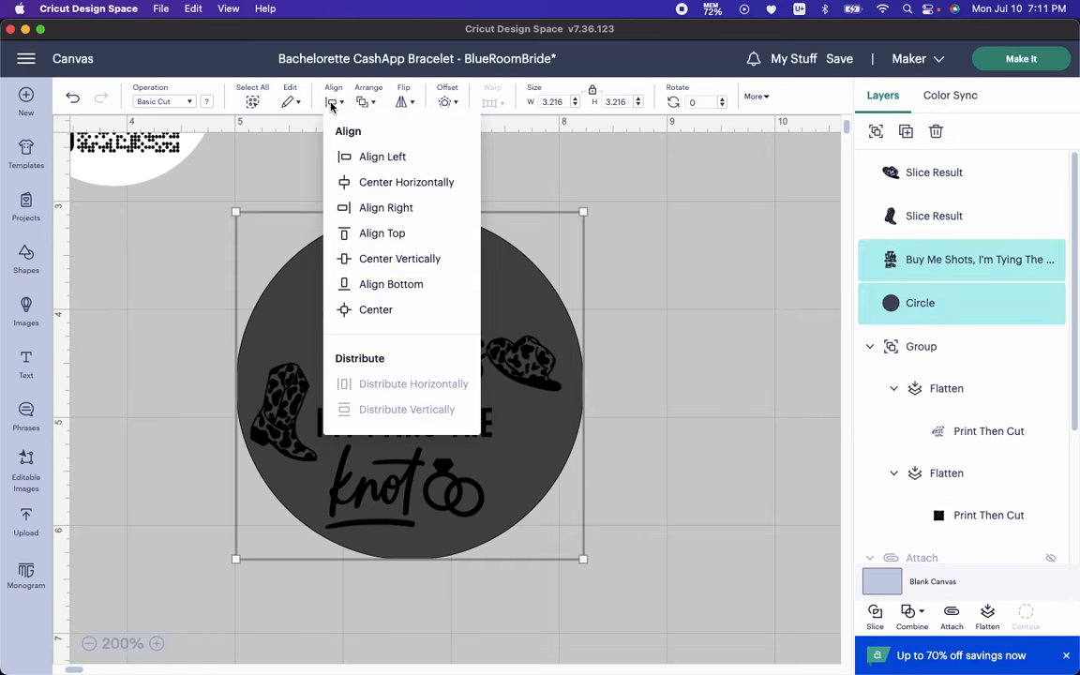
click(380, 184)
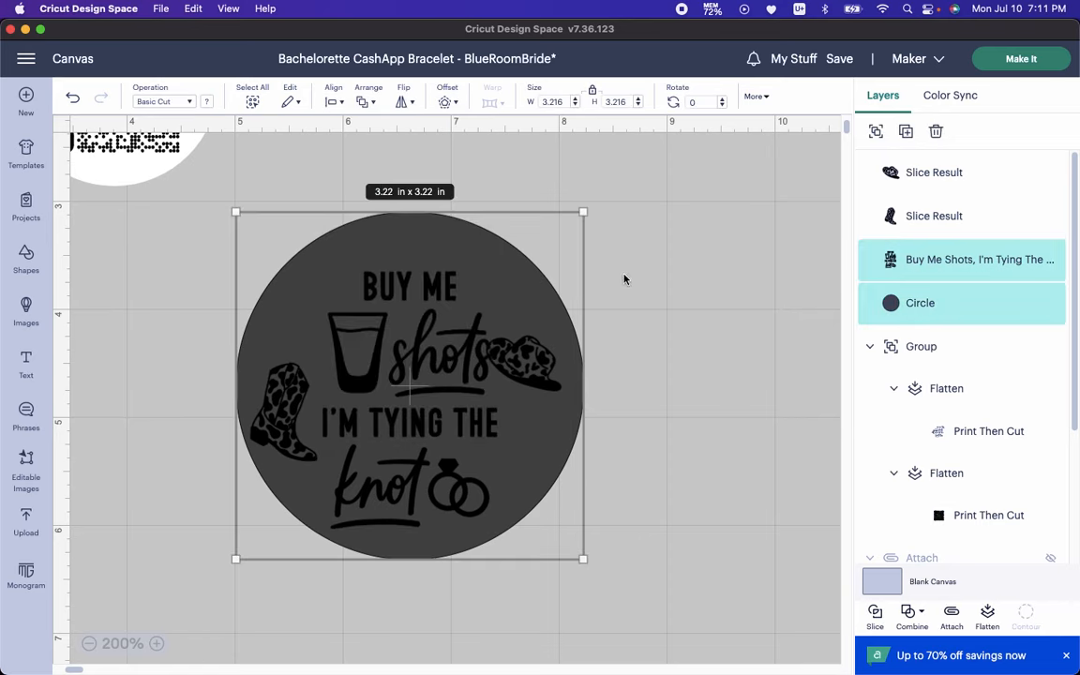
click(236, 310)
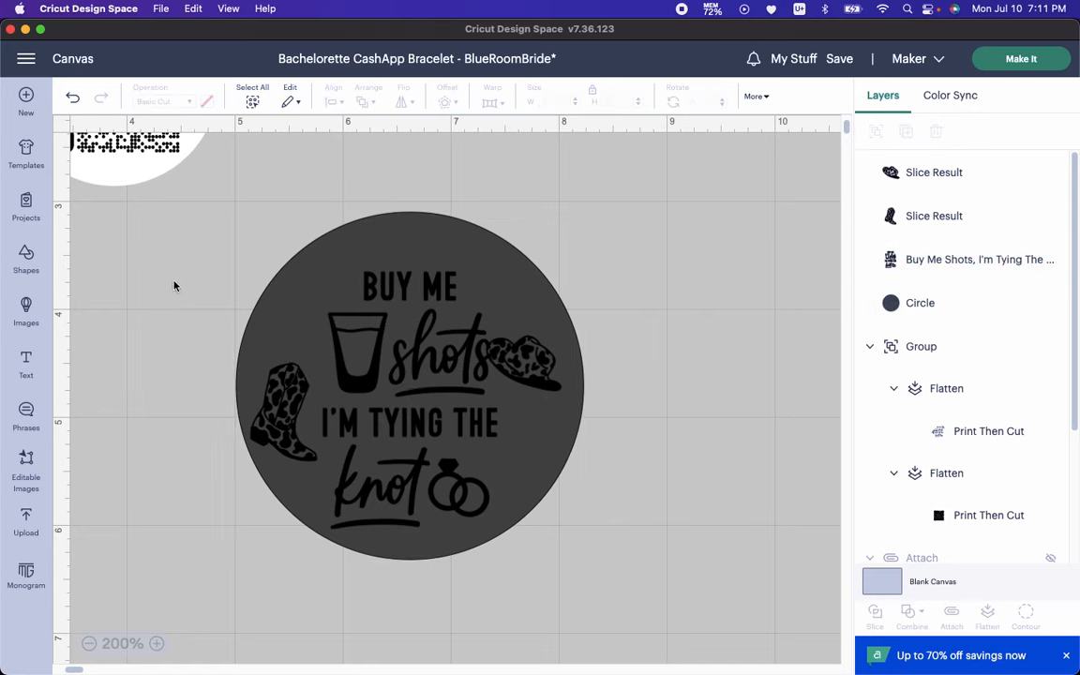
Duplicate the large circle and move the copy off the design to the empty canvas beside it
click(439, 231)
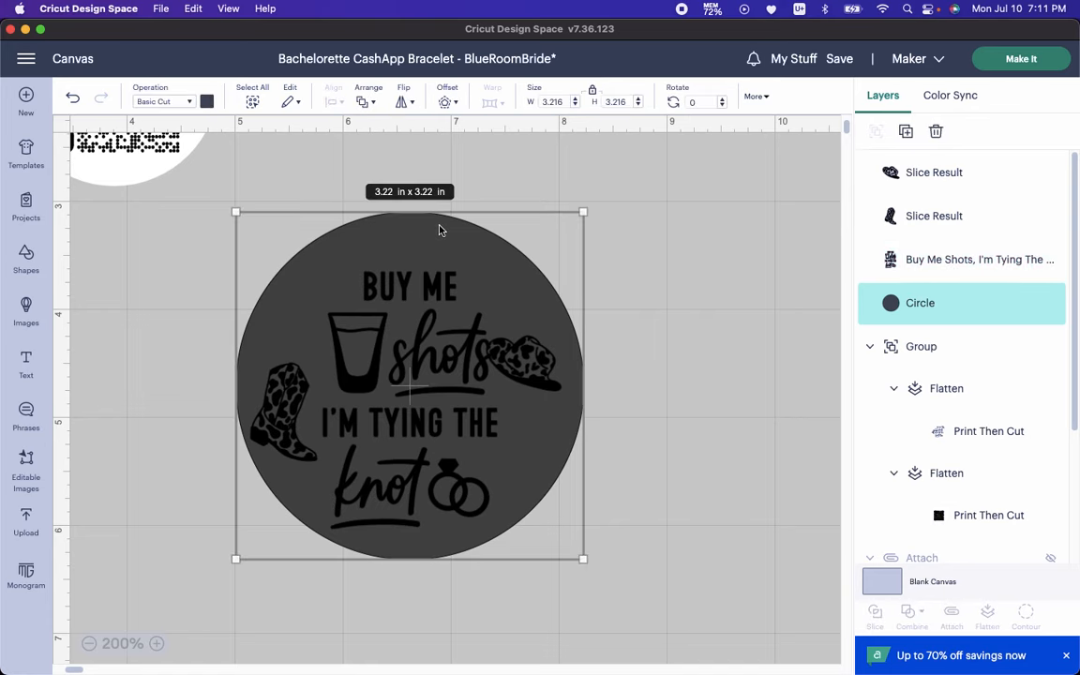
key(super+c)
key(super+v)
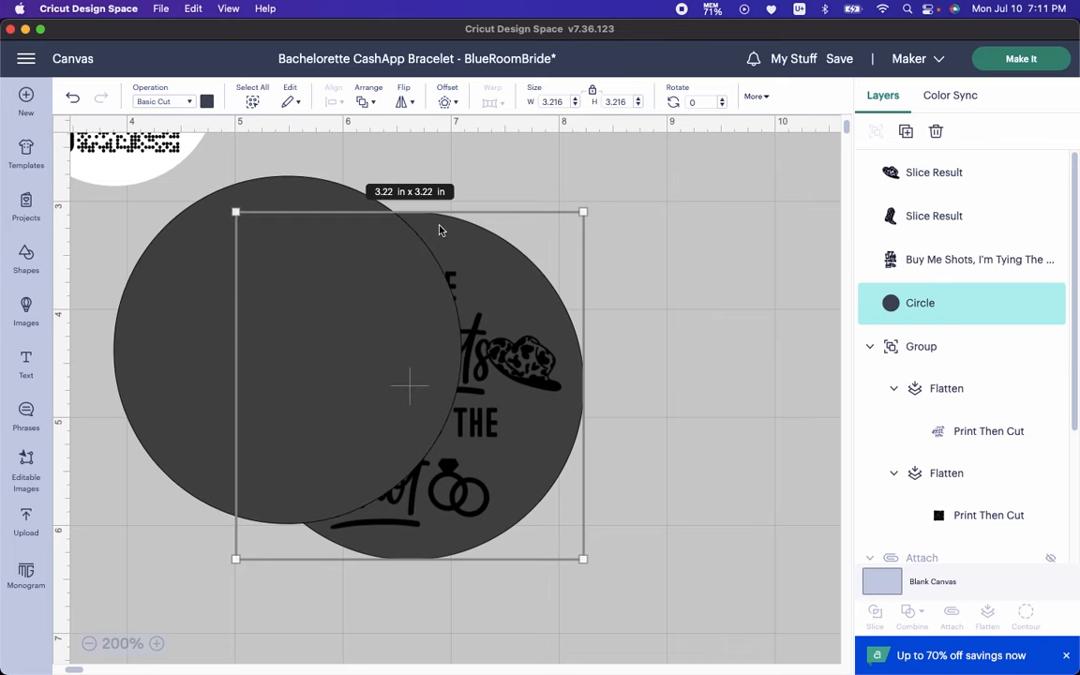
drag(219, 313, 727, 330)
drag(265, 194, 547, 461)
click(559, 176)
Change the color of the circle behind the phrase to white
click(473, 248)
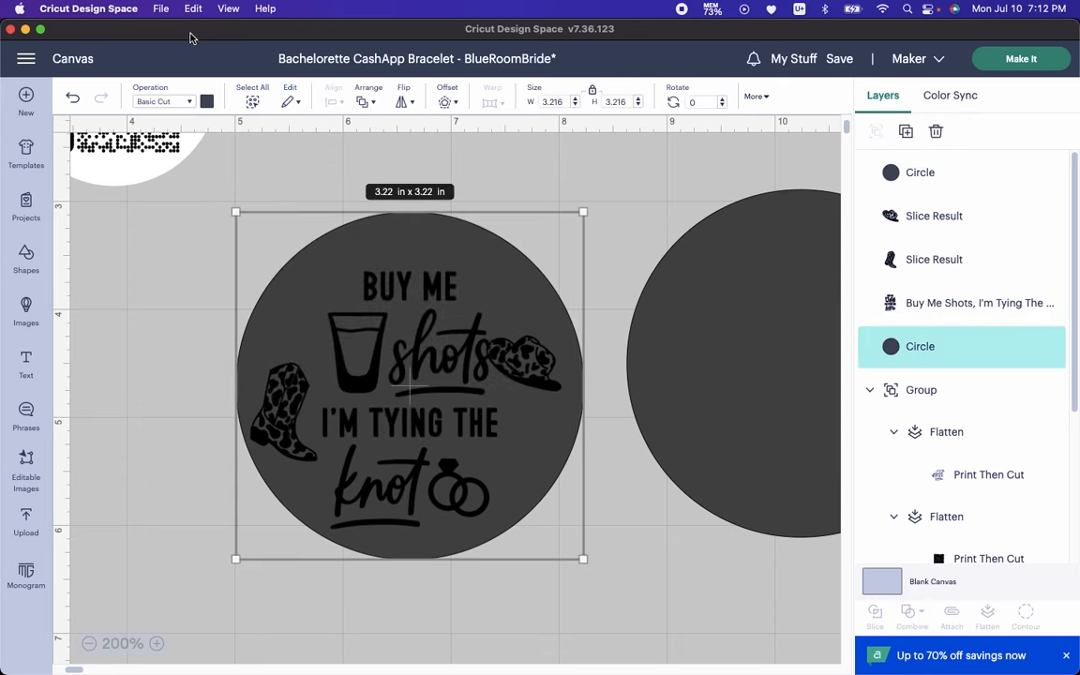
click(206, 101)
click(221, 248)
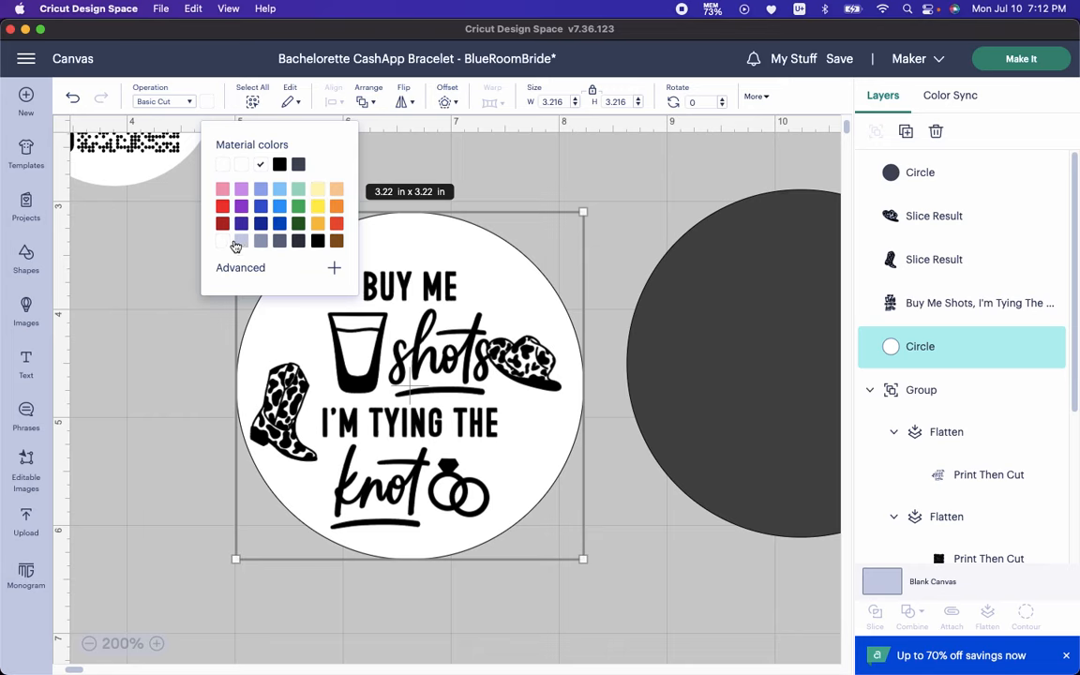
click(619, 211)
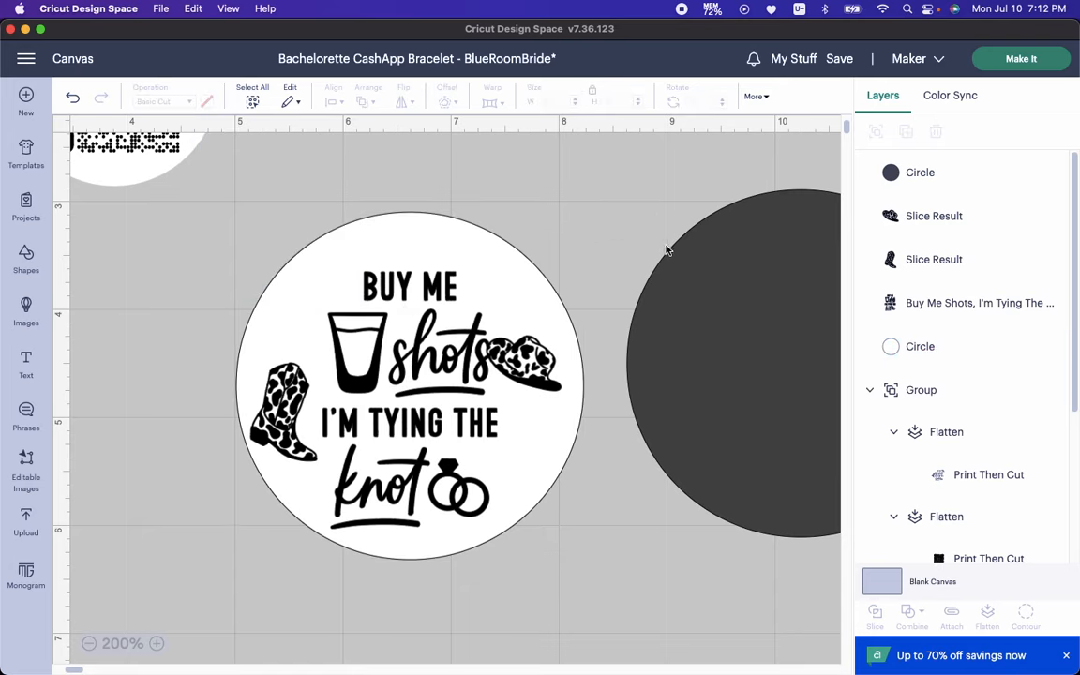
Resize the copied dark circle to 0.1875 in wide and place it on the white circle's upper edge
drag(735, 275, 504, 284)
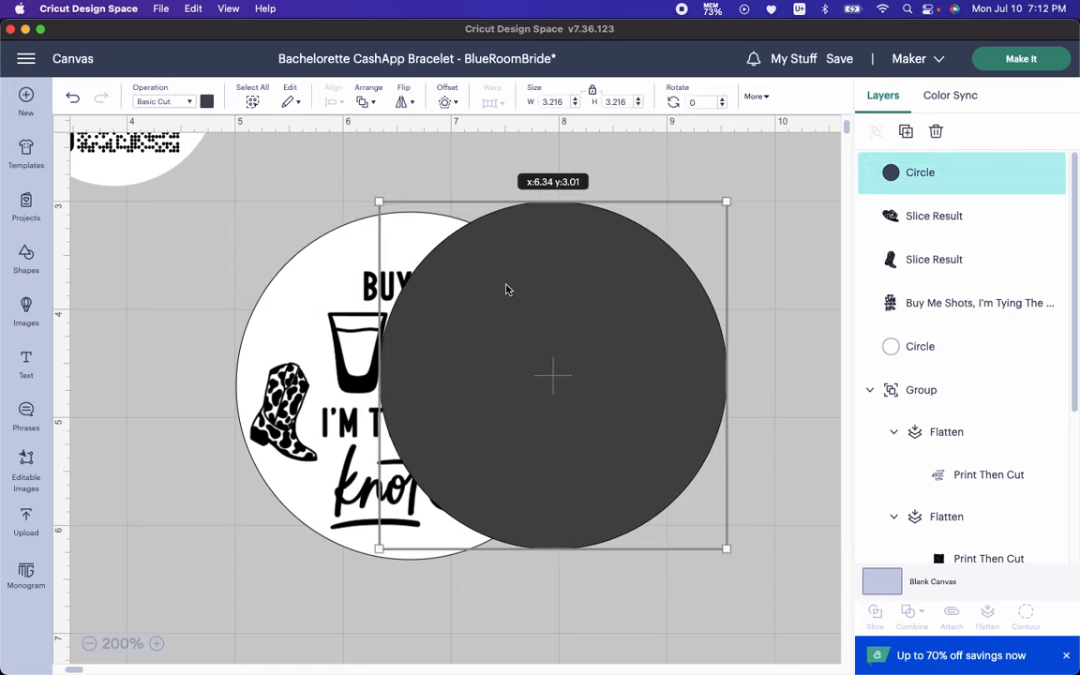
click(548, 105)
text(1)
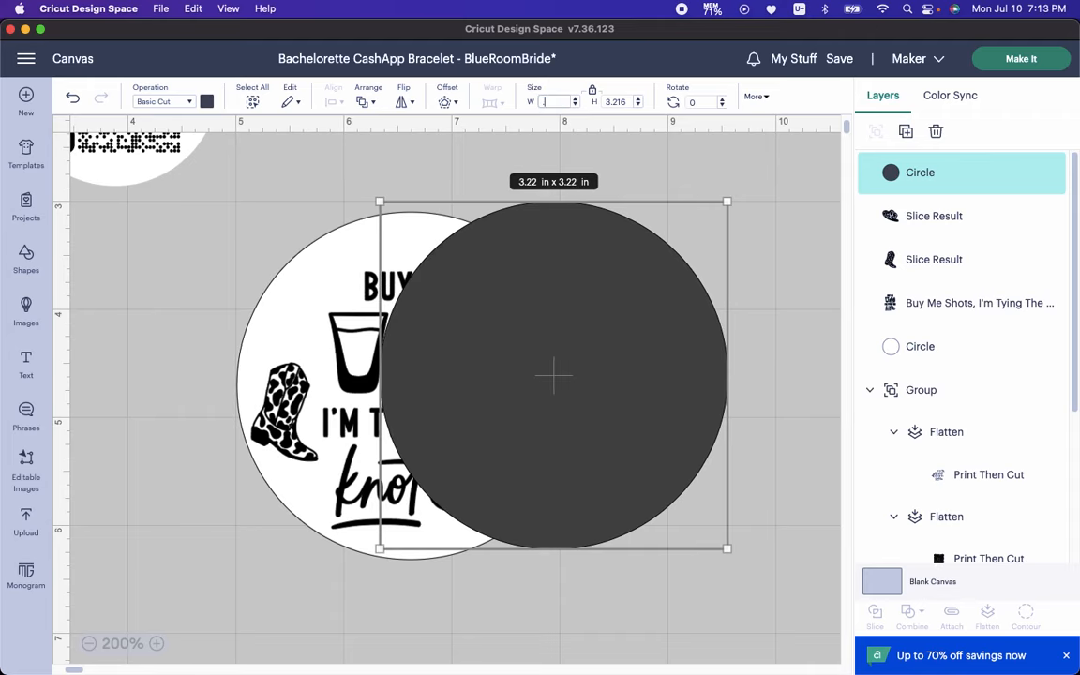
text(.1875)
key(Return)
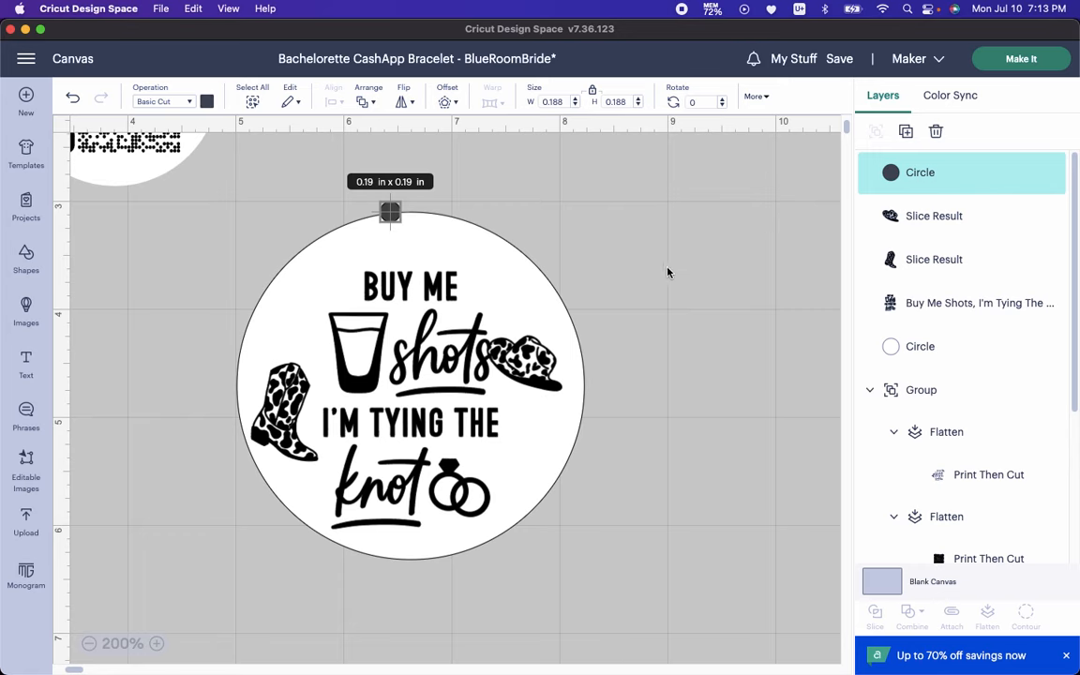
click(666, 257)
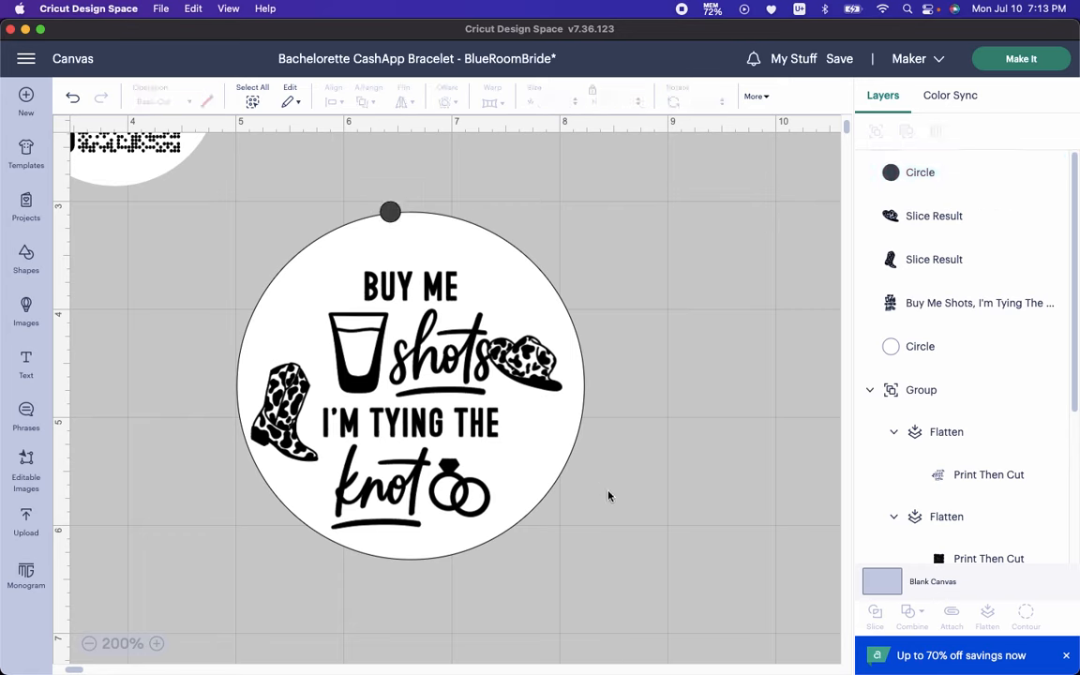
Nudge the cow-print hat away from the phrase and resize the tag design, without the small dark circle, to 2 in wide
drag(505, 363, 545, 369)
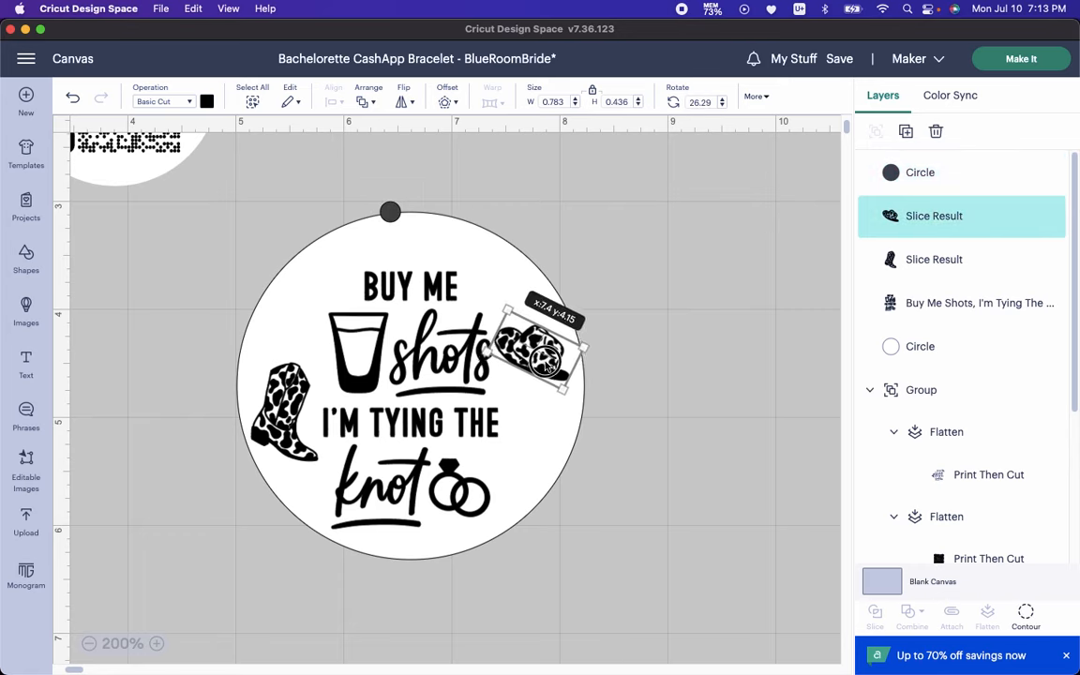
drag(636, 467, 224, 313)
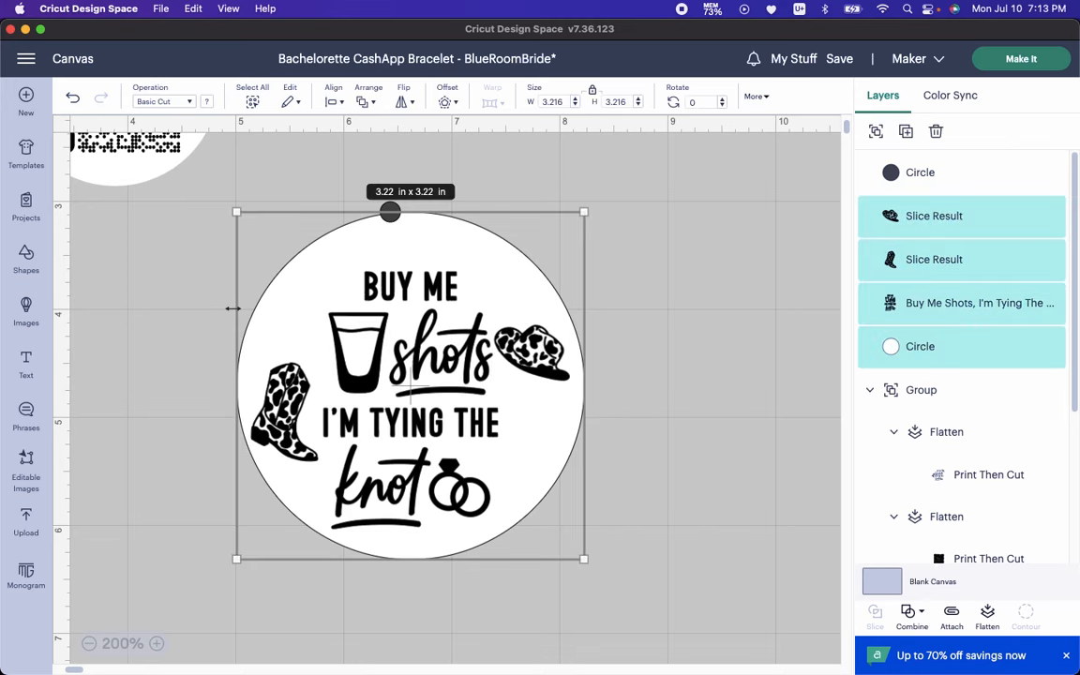
click(552, 102)
text(2)
key(Return)
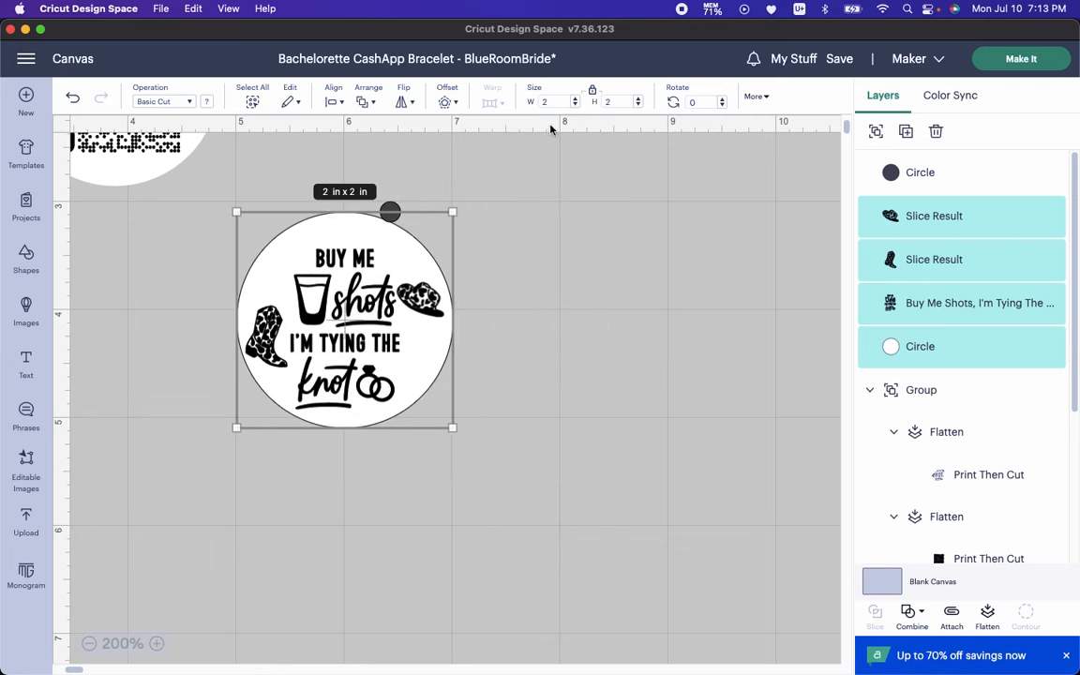
click(520, 196)
Move the small dark circle off the tag's edge and set its width to 0.1875 in
click(392, 213)
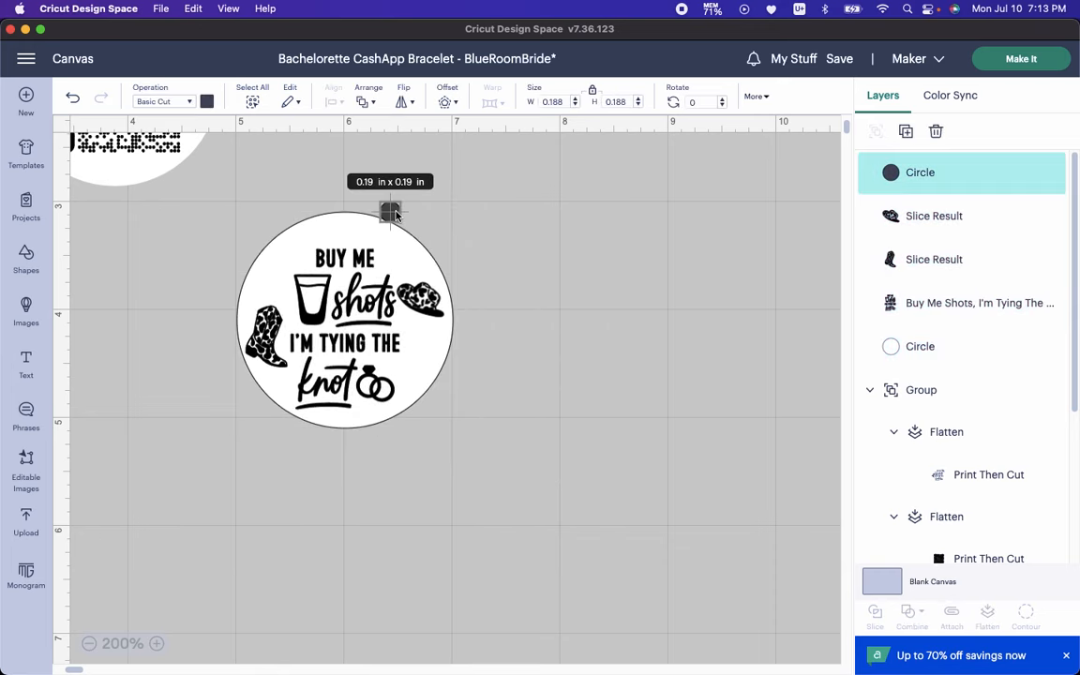
drag(392, 213, 433, 217)
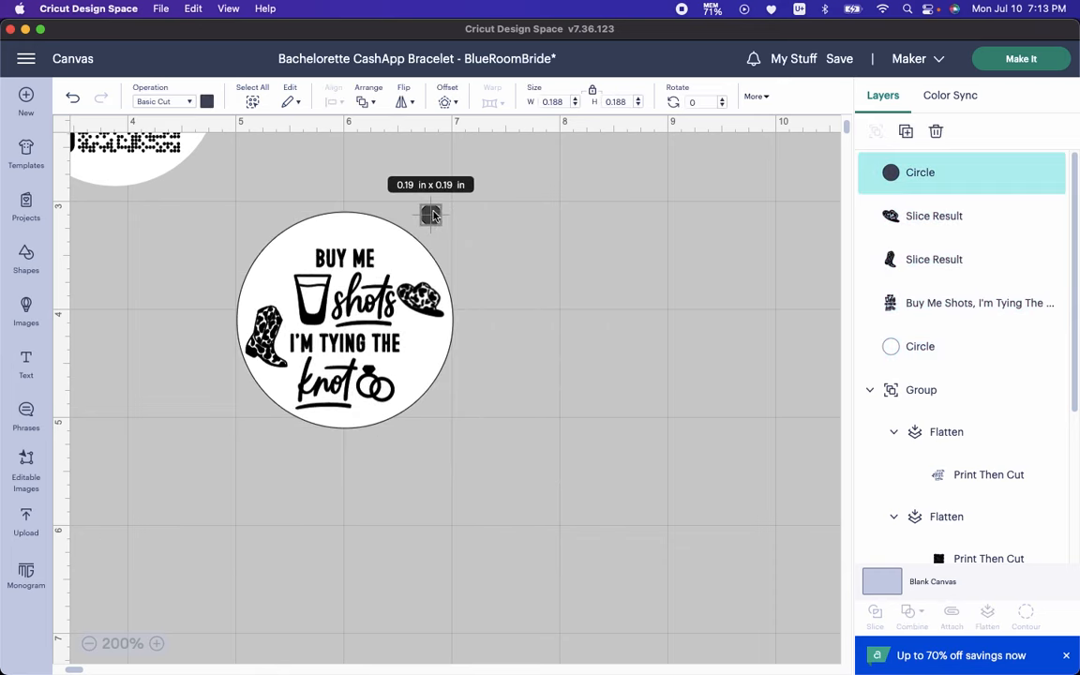
click(593, 91)
click(561, 100)
text(.1875)
key(Return)
click(594, 91)
click(459, 219)
Place the small dark circle above the phrase, aligned to the top of the white circle and centered horizontally on it
drag(430, 214, 345, 232)
drag(317, 181, 281, 217)
click(335, 101)
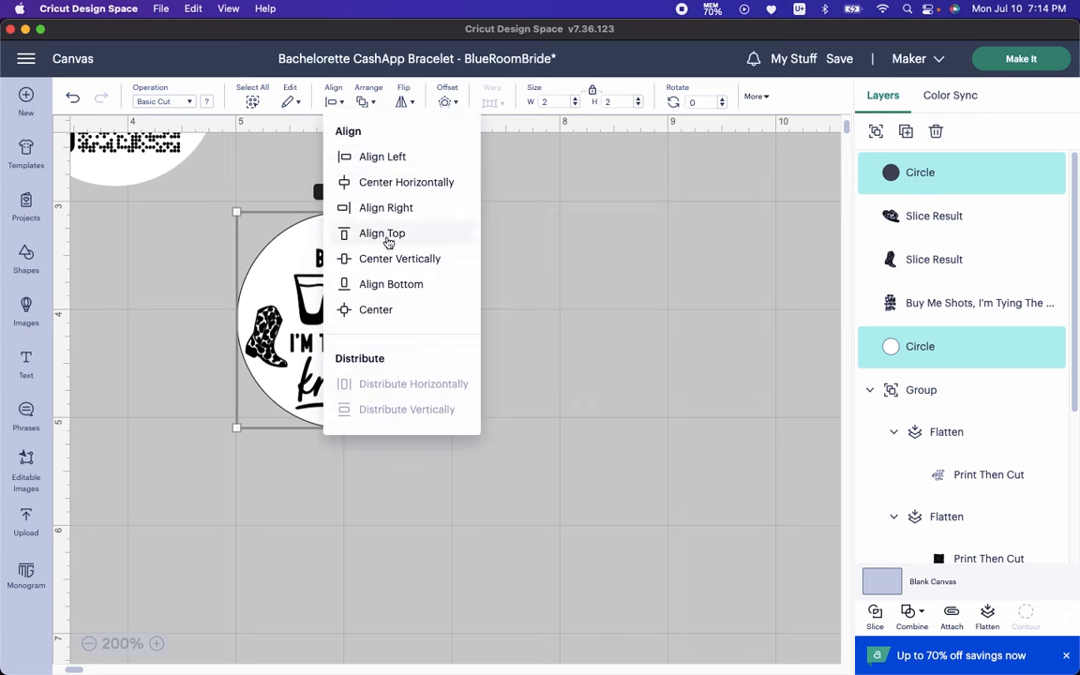
click(388, 242)
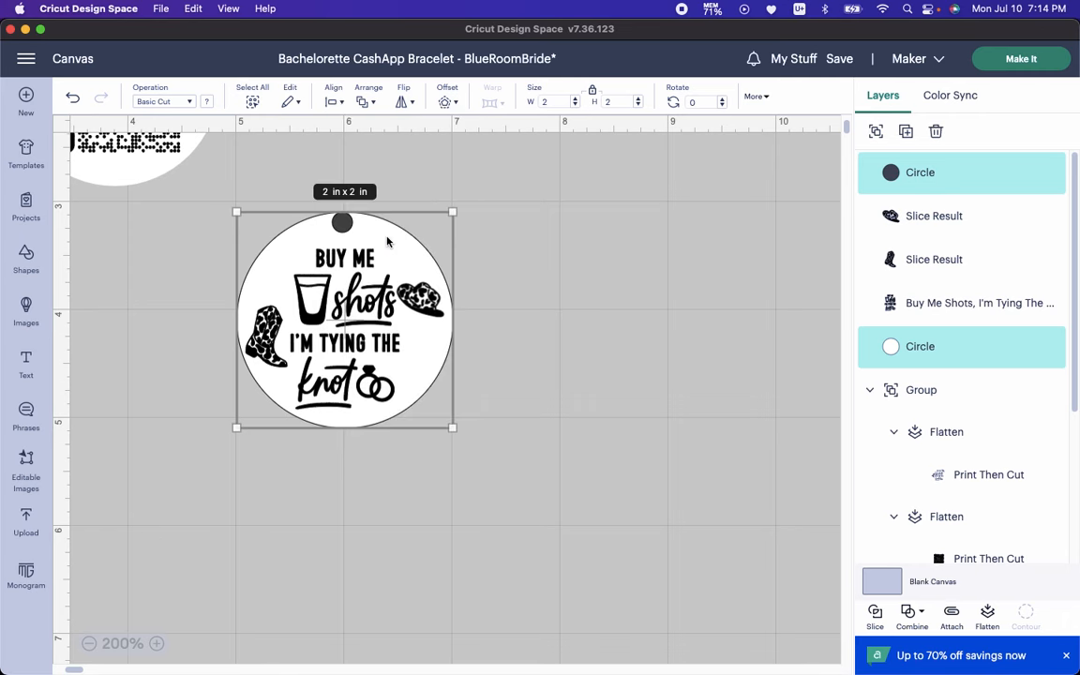
click(546, 239)
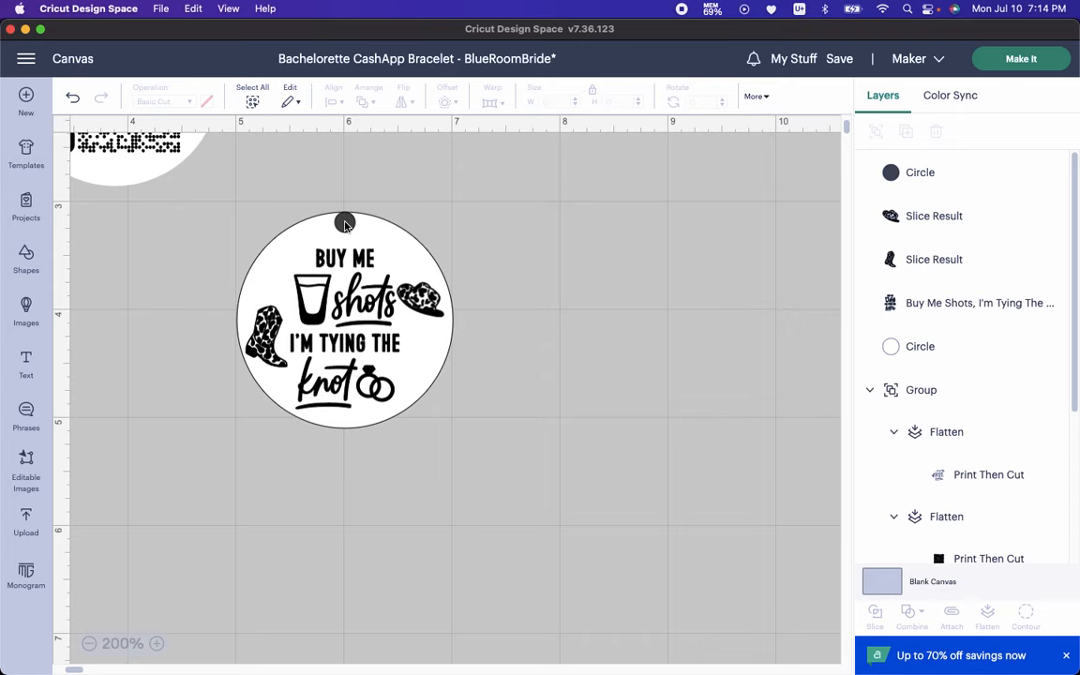
click(345, 223)
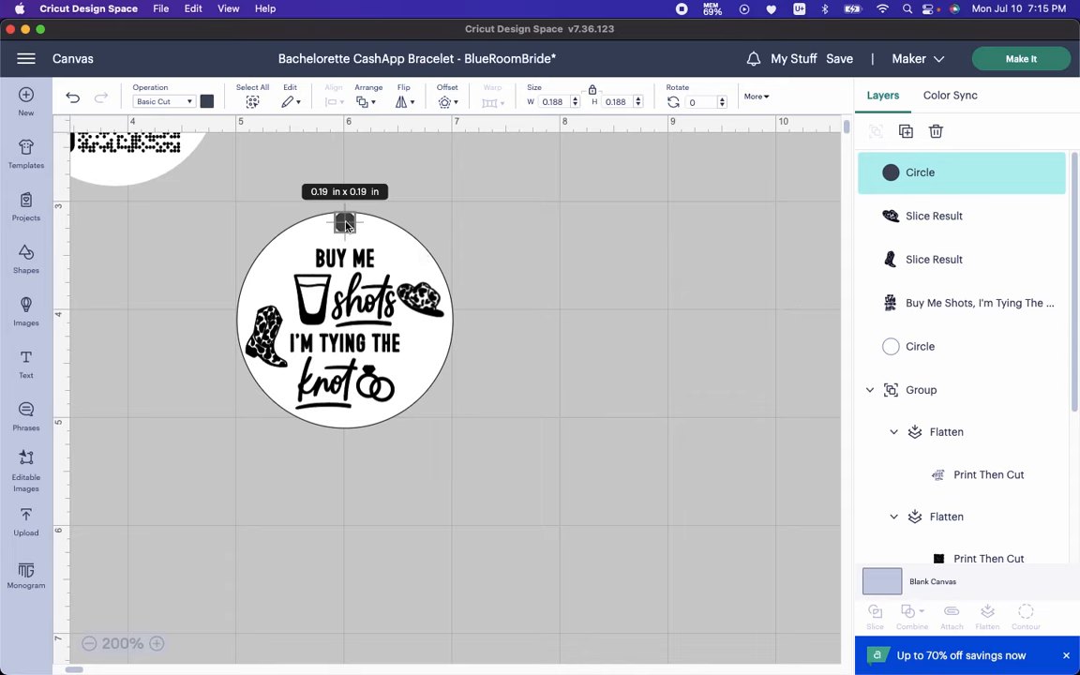
click(393, 208)
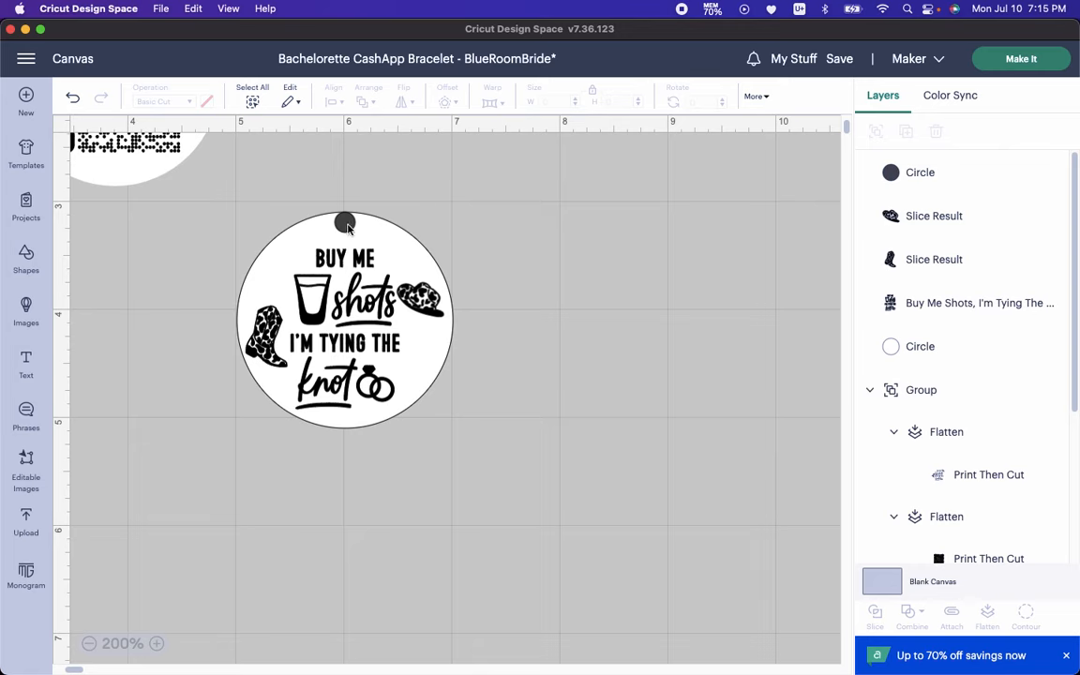
Set the small dark circle's Y position to 3.167 so it sits slightly inside the tag's upper edge
click(345, 223)
click(759, 96)
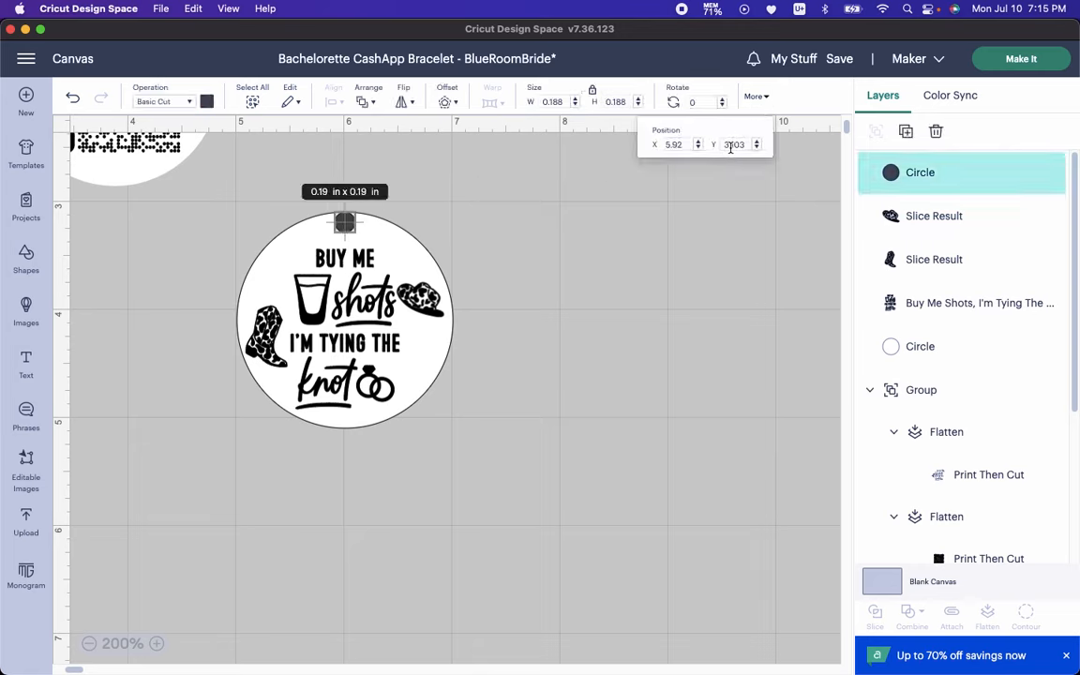
click(733, 145)
text(1)
click(742, 153)
right_click(743, 153)
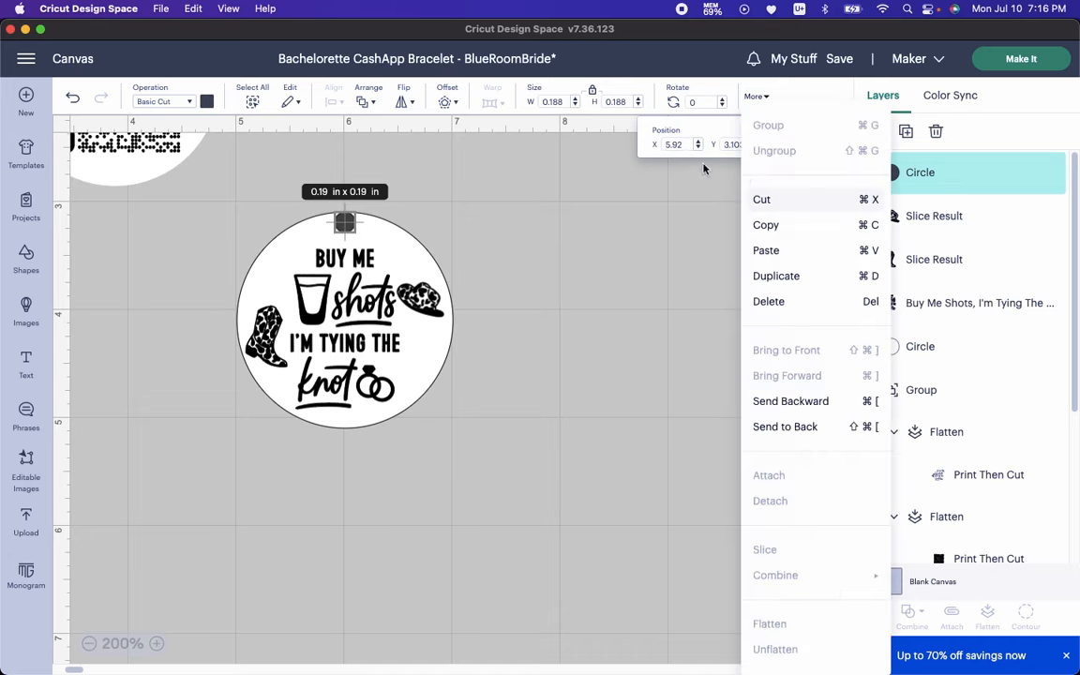
click(722, 163)
click(754, 96)
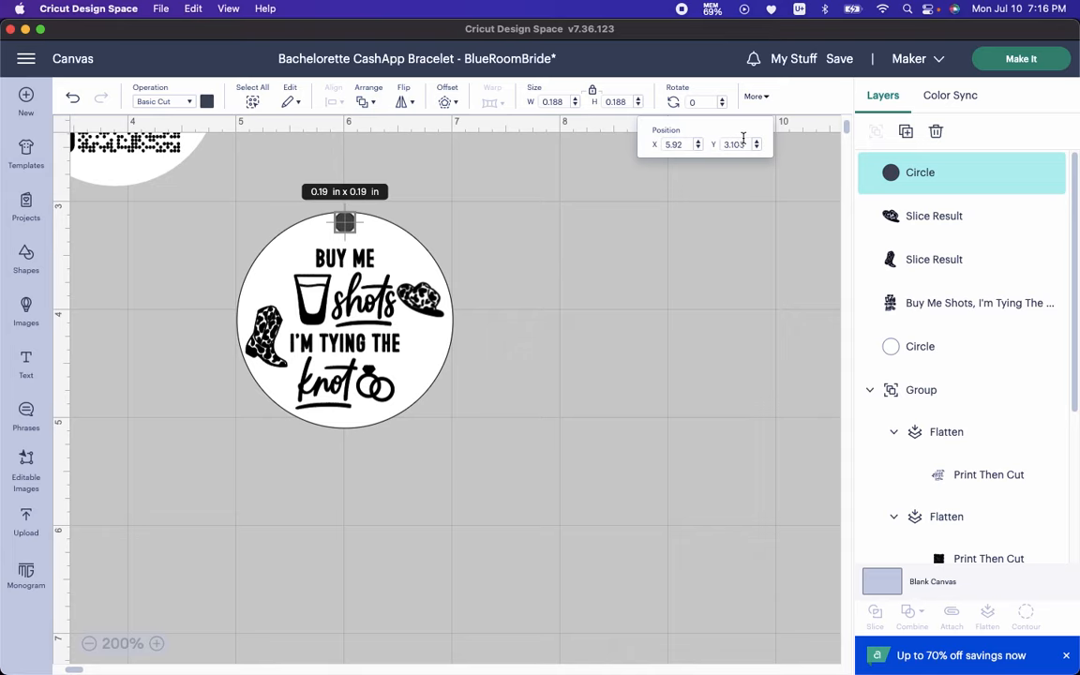
double_click(736, 145)
text(3.166)
key(Return)
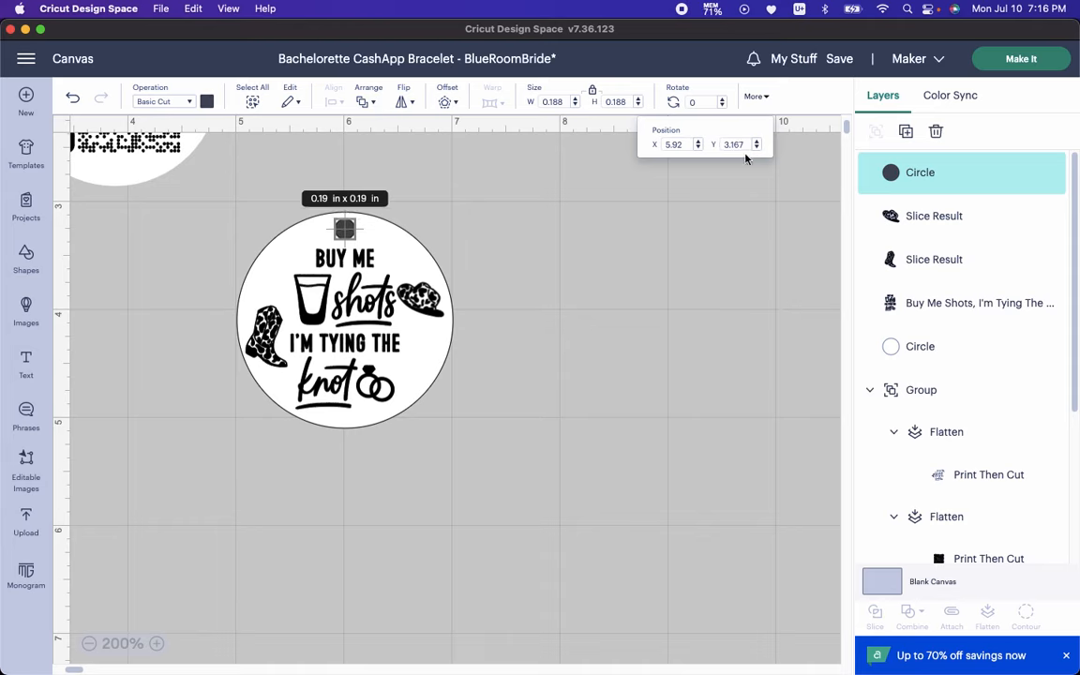
click(614, 249)
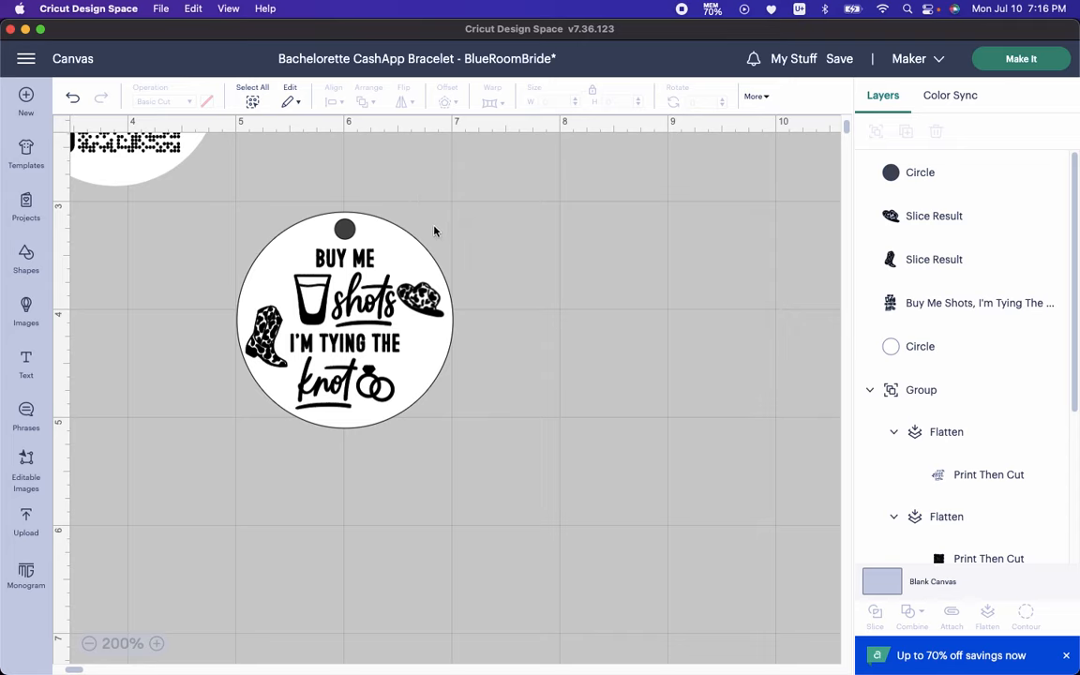
Slice the small dark circle out of the white circle and delete the leftover small circle pieces
drag(357, 168, 345, 232)
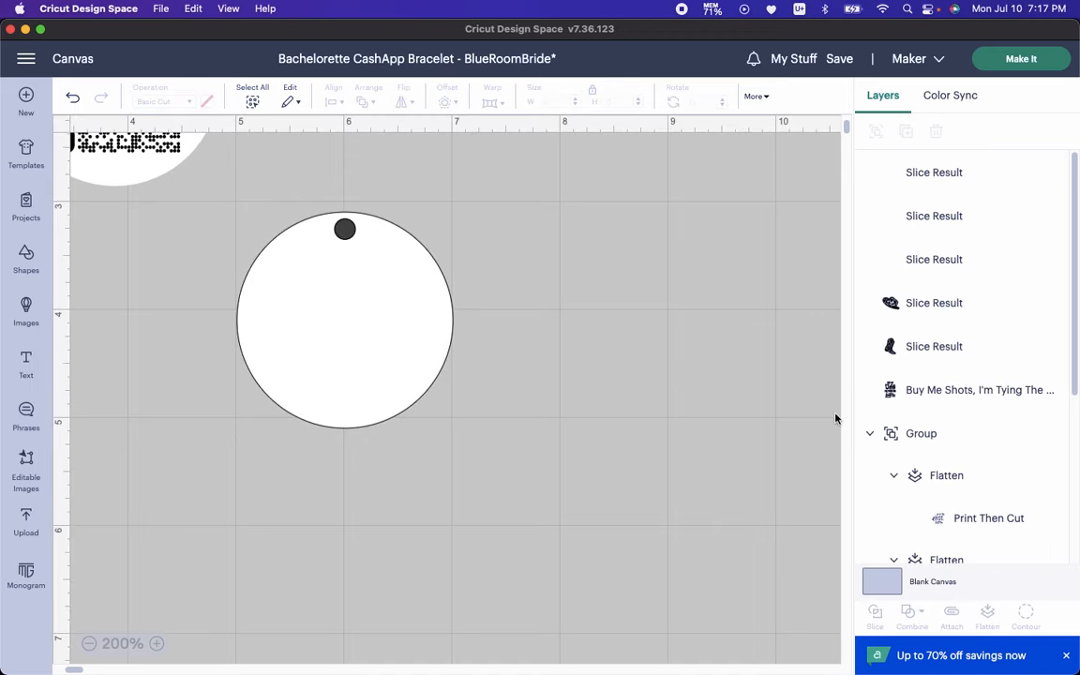
click(937, 186)
key(Delete)
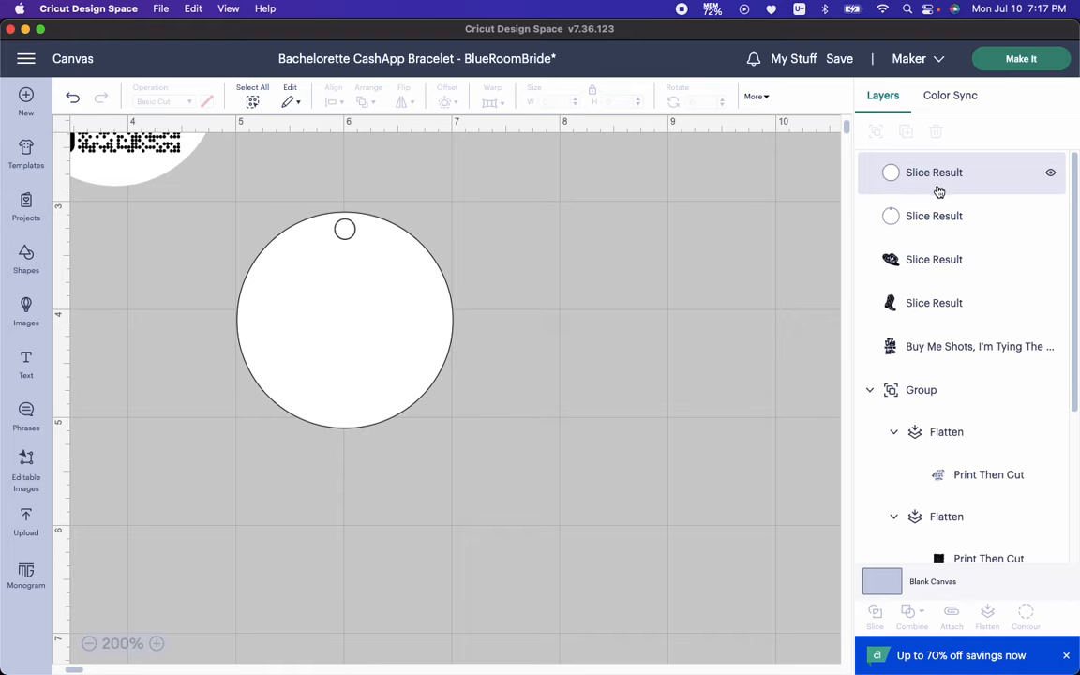
click(938, 191)
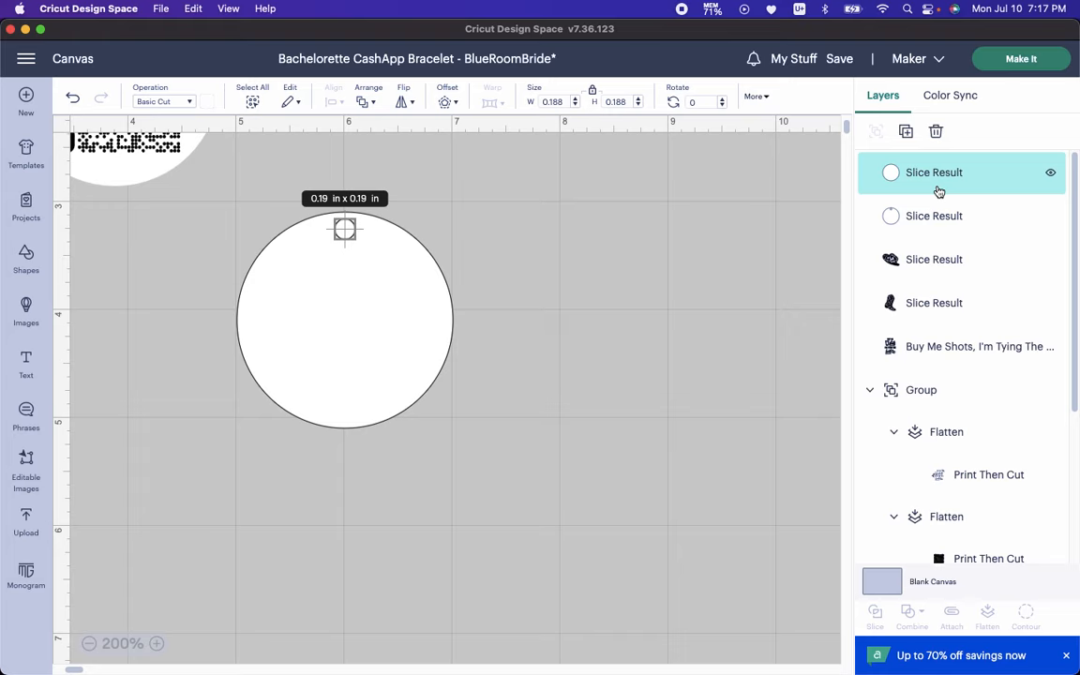
key(Delete)
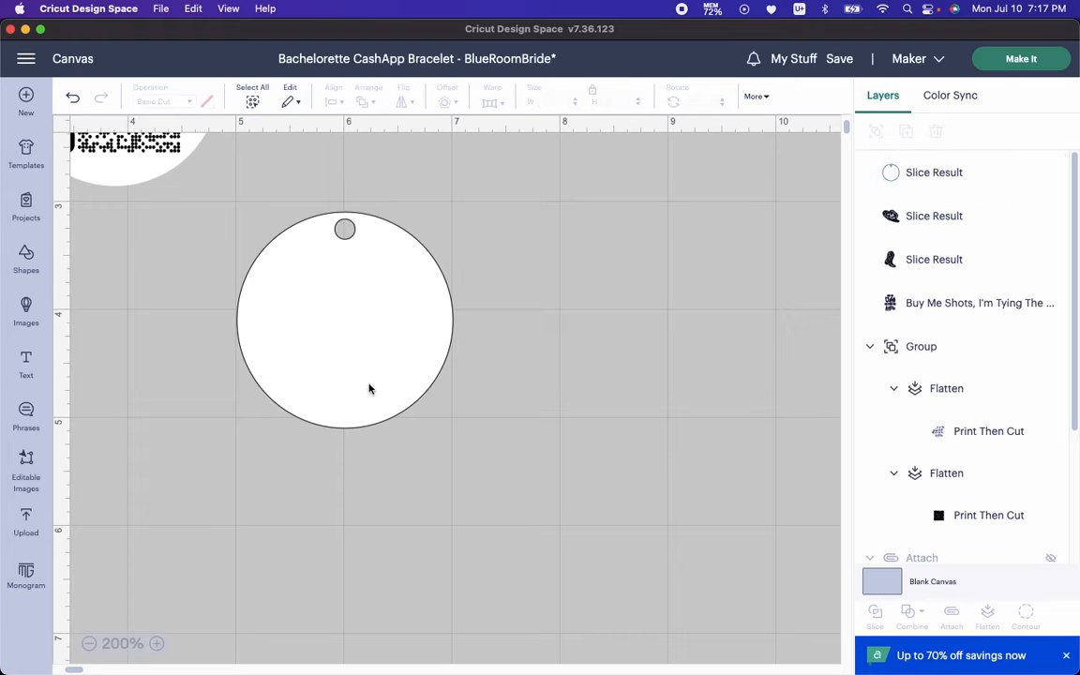
Send the punched white circle to the back, behind the phrase, boot and hat
right_click(360, 319)
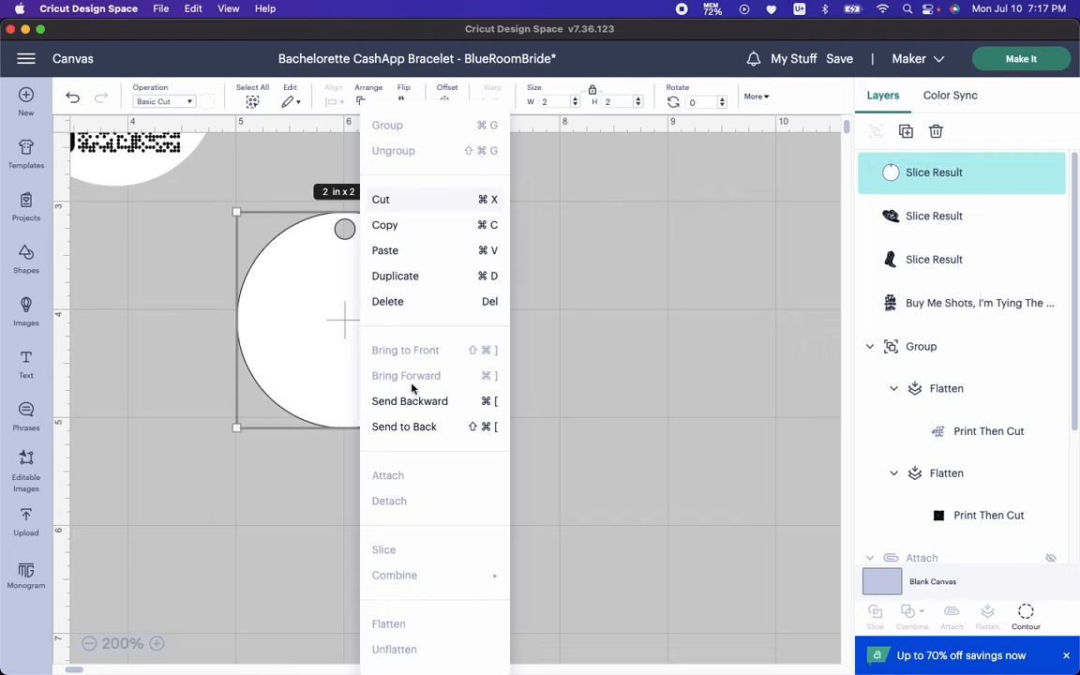
click(419, 426)
click(566, 315)
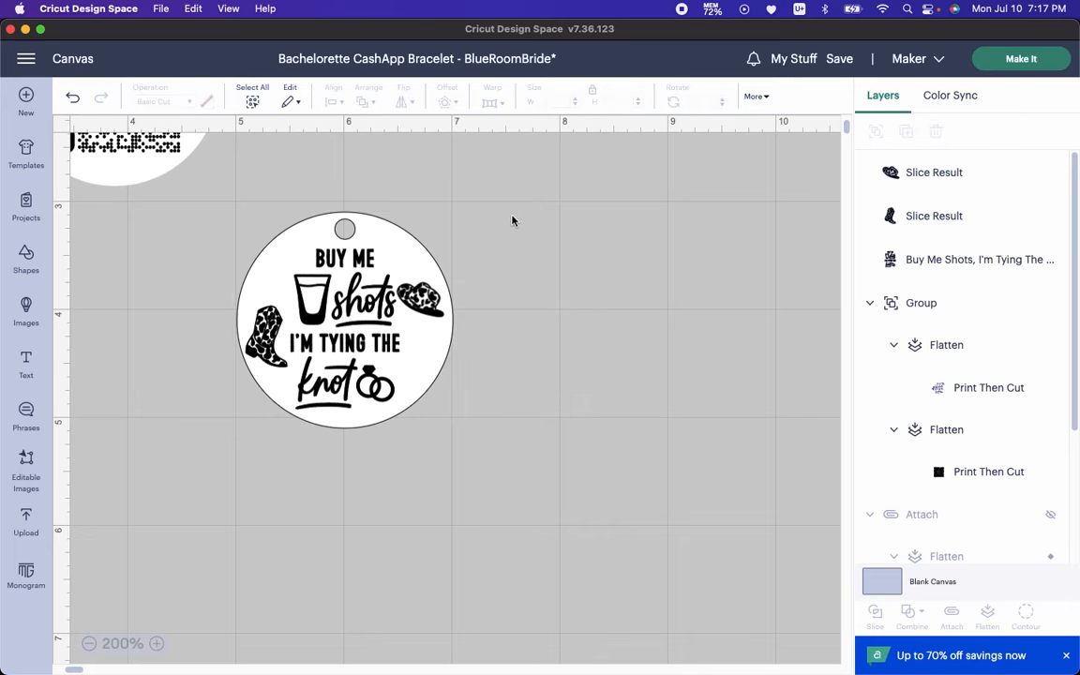
Duplicate the punched white circle and place the copy on the empty canvas beside the design
click(396, 244)
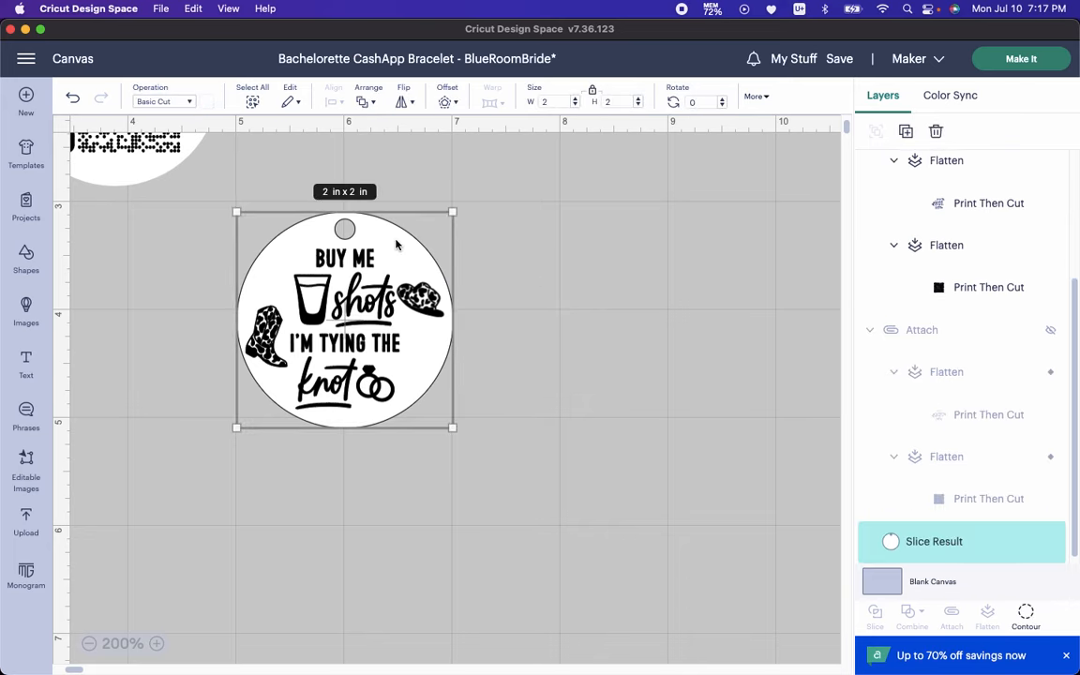
drag(395, 245, 273, 209)
drag(187, 295, 600, 323)
Flatten the phrase, boot, hat and the punched circle behind them into one printable layer
drag(235, 196, 450, 394)
click(989, 621)
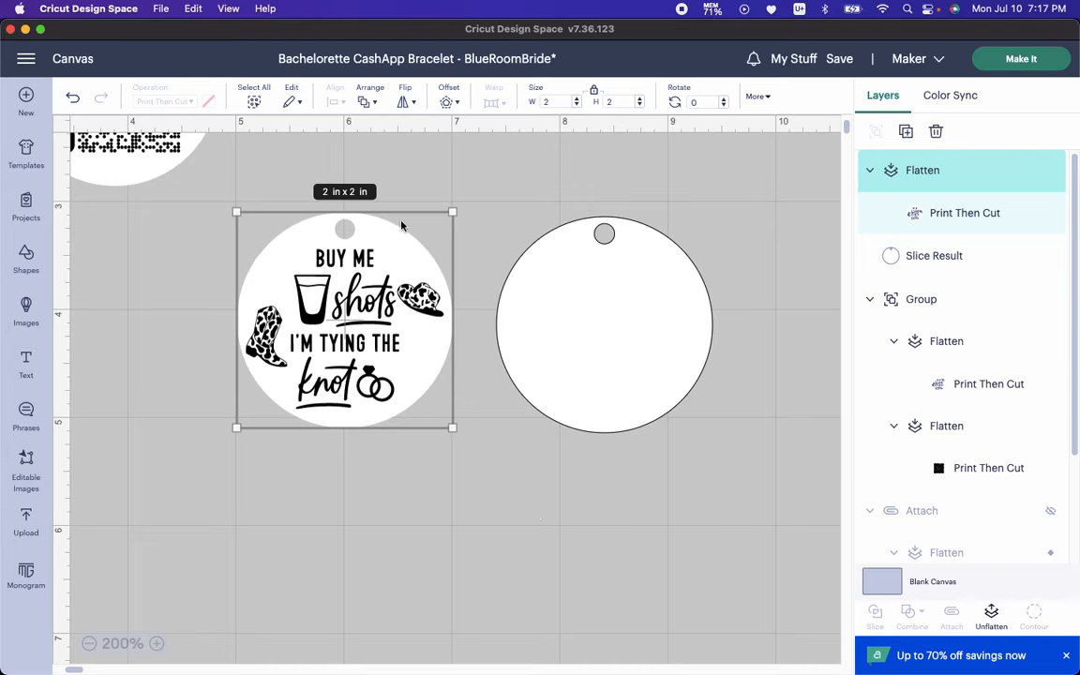
click(488, 231)
click(608, 315)
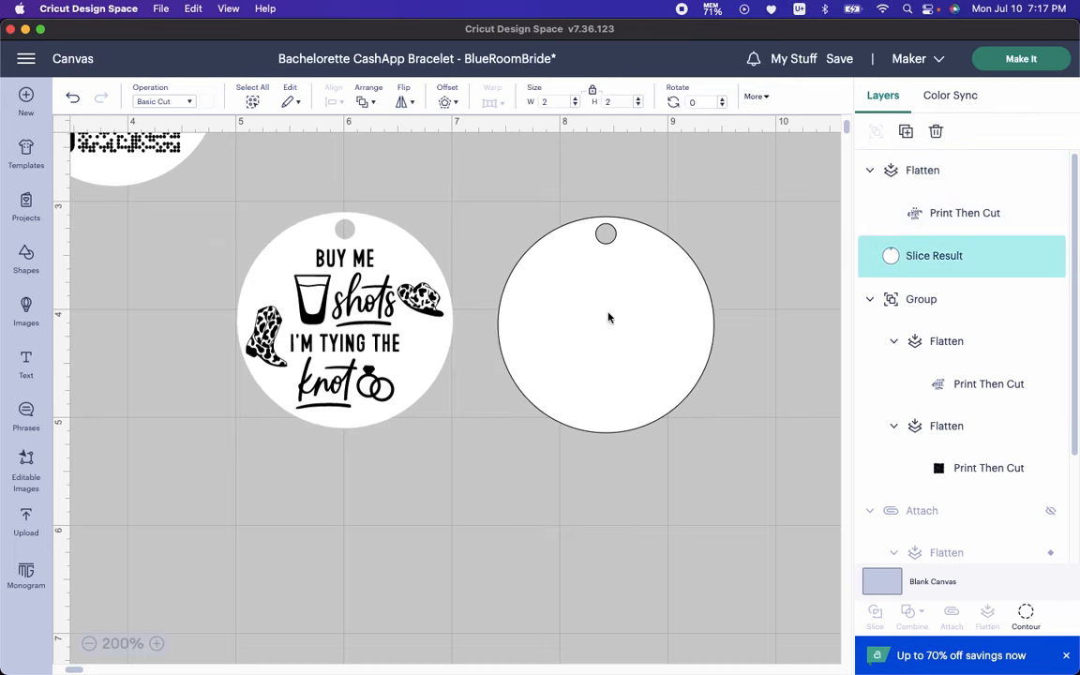
click(537, 549)
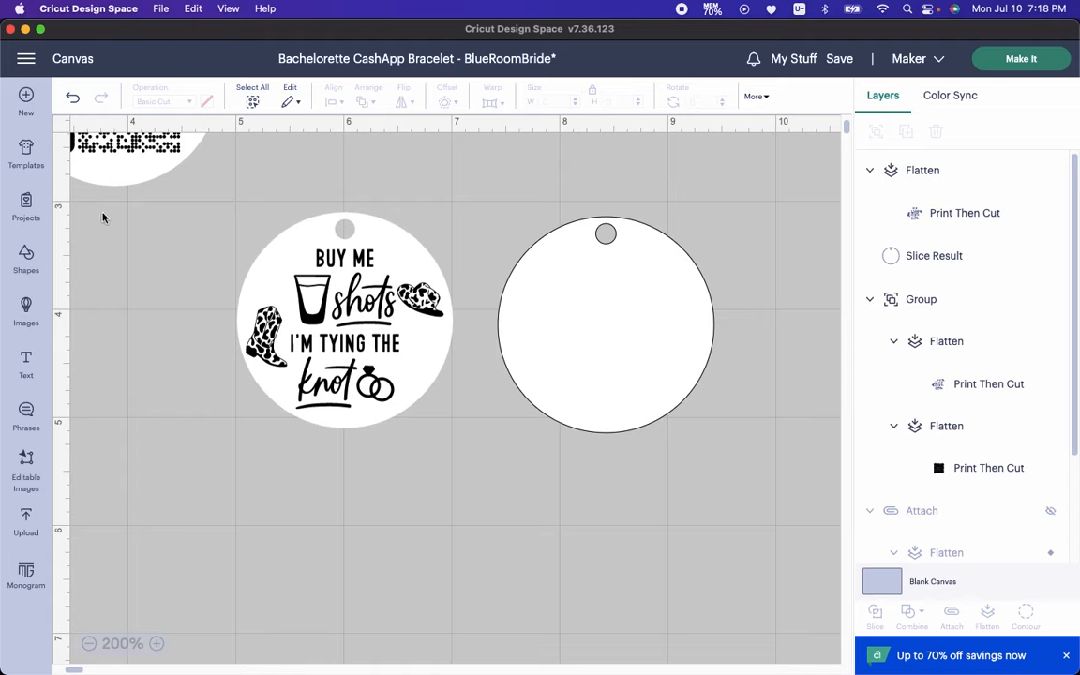
Add the uploaded borderless CashApp QR code to the canvas and shrink it to about 2.88 in wide over the blank tag's lower part
click(49, 516)
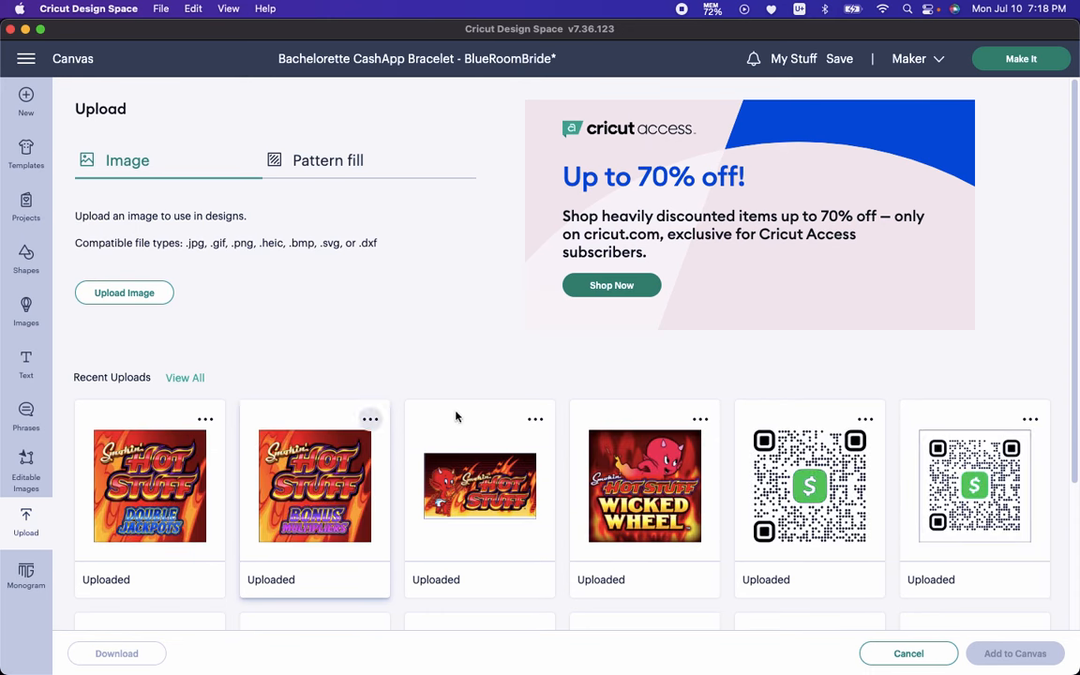
click(833, 506)
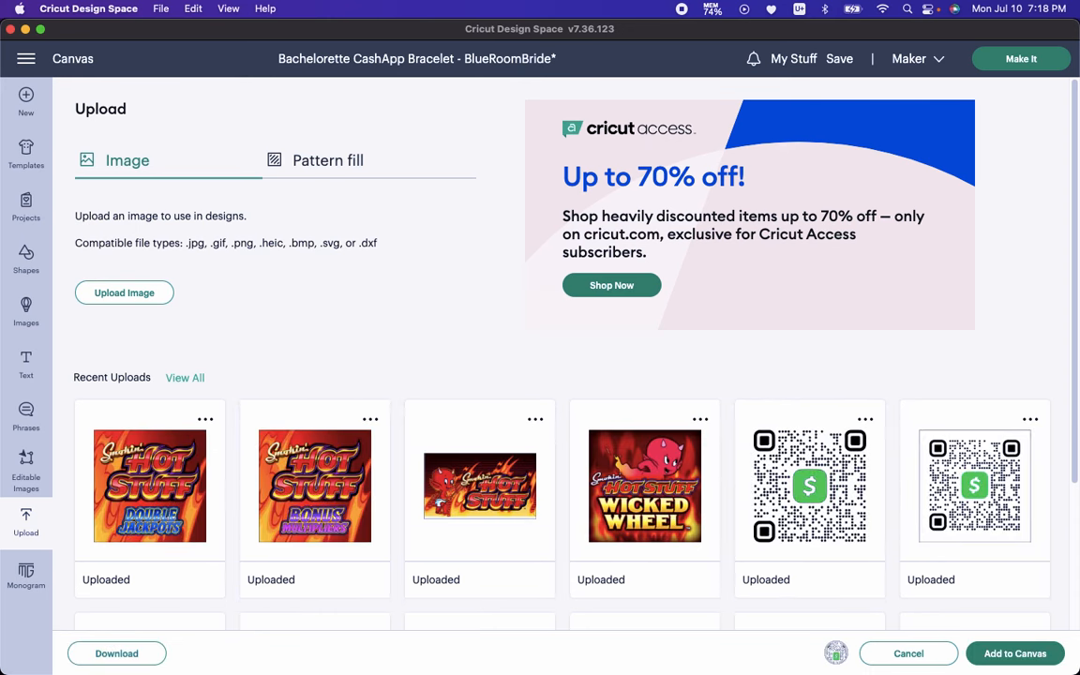
click(1019, 654)
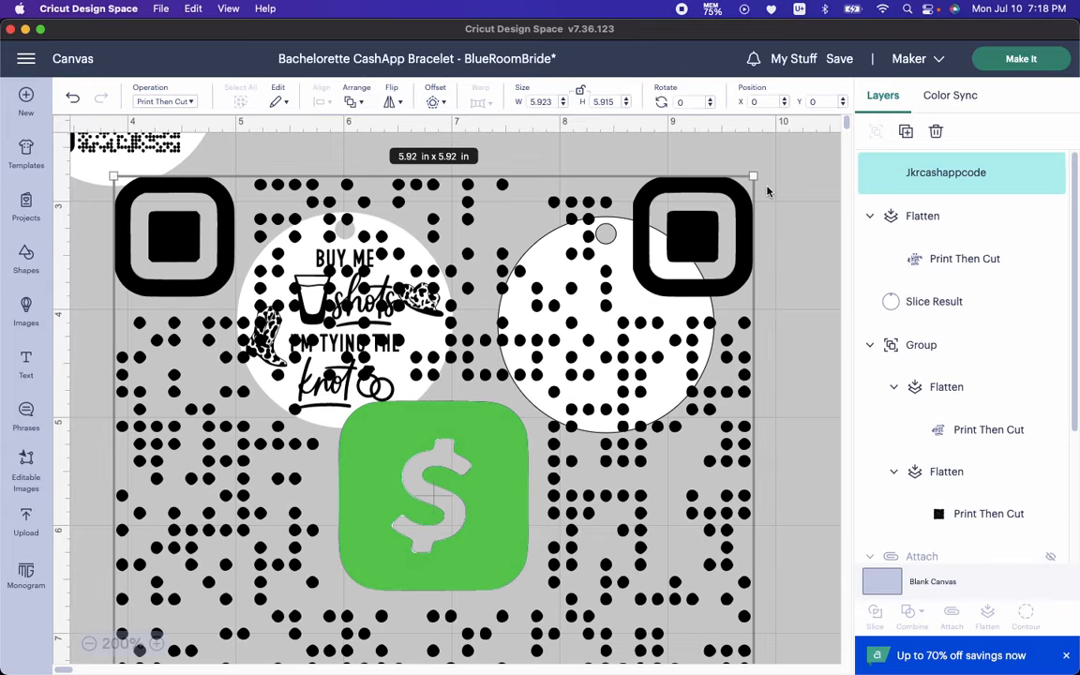
drag(571, 438, 590, 414)
drag(771, 153, 443, 480)
drag(379, 567, 694, 433)
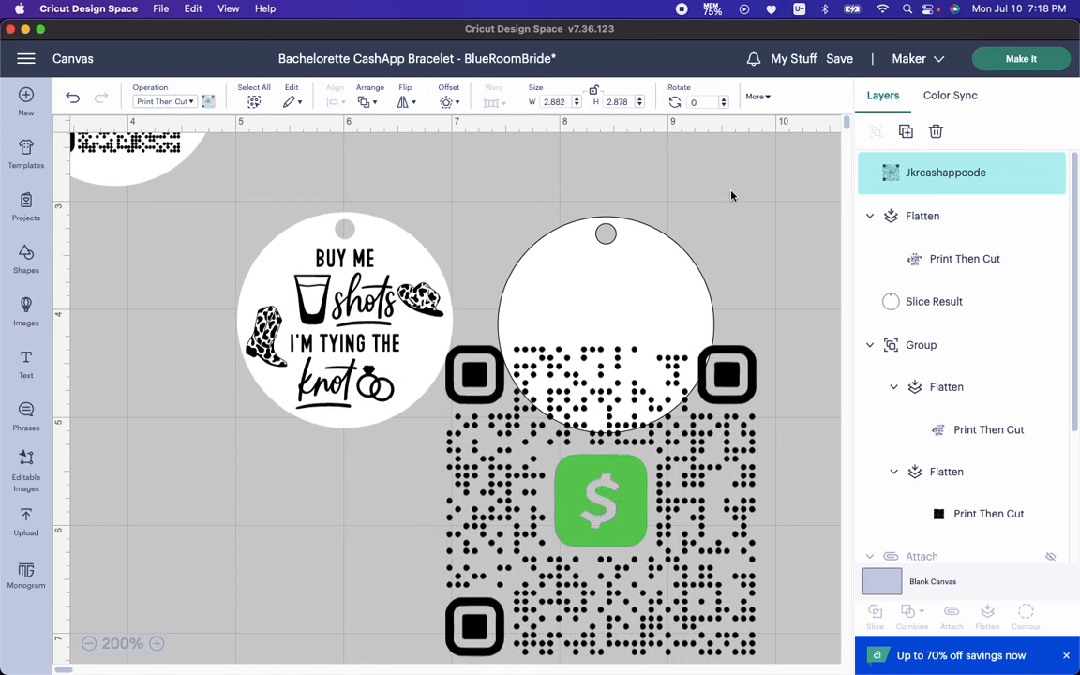
Change the blank punched circle's color to light purple
click(612, 234)
click(207, 101)
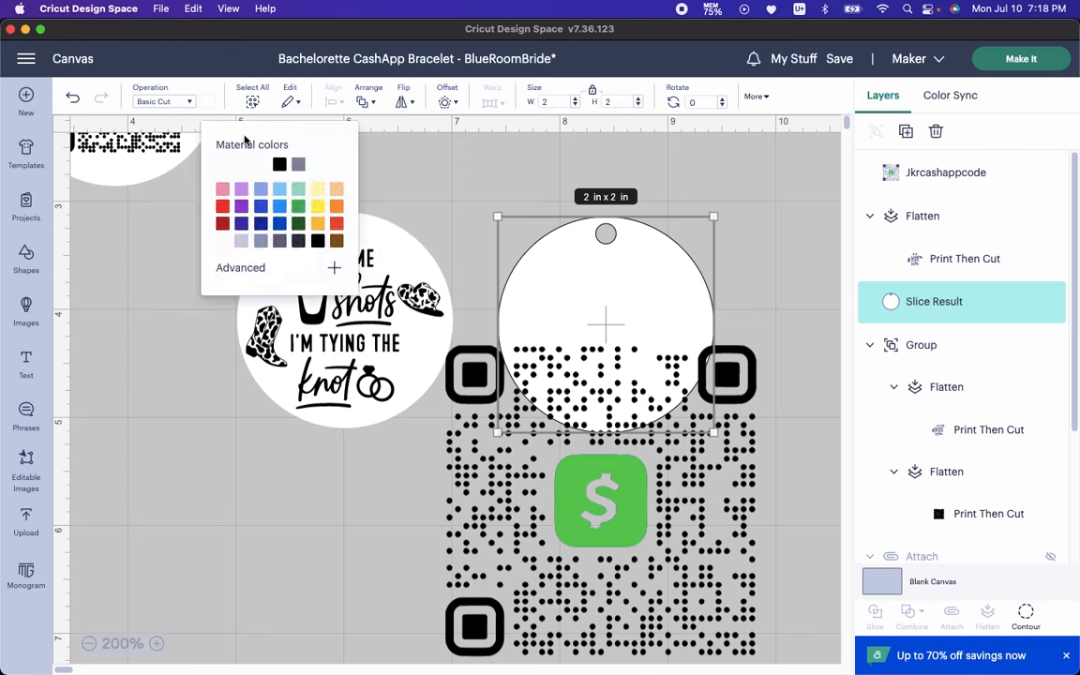
click(241, 188)
Shrink the CashApp QR code to fit inside the blank tag and center it below the hole
drag(559, 519, 598, 391)
drag(797, 216, 632, 380)
drag(578, 477, 625, 368)
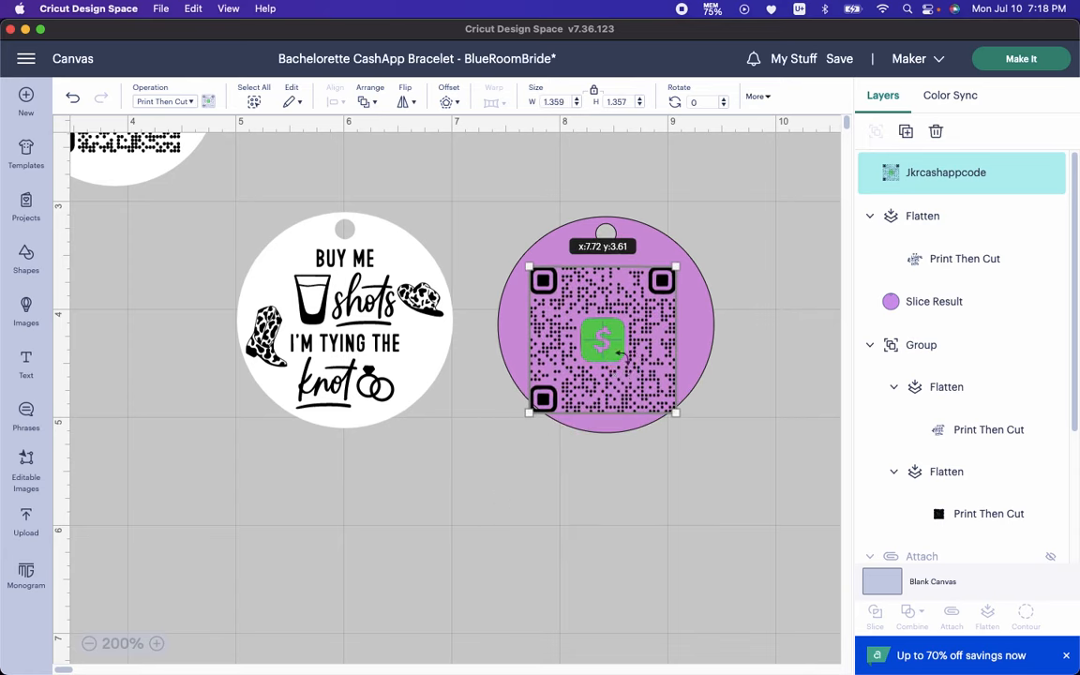
drag(676, 266, 667, 276)
drag(626, 345, 634, 335)
click(669, 174)
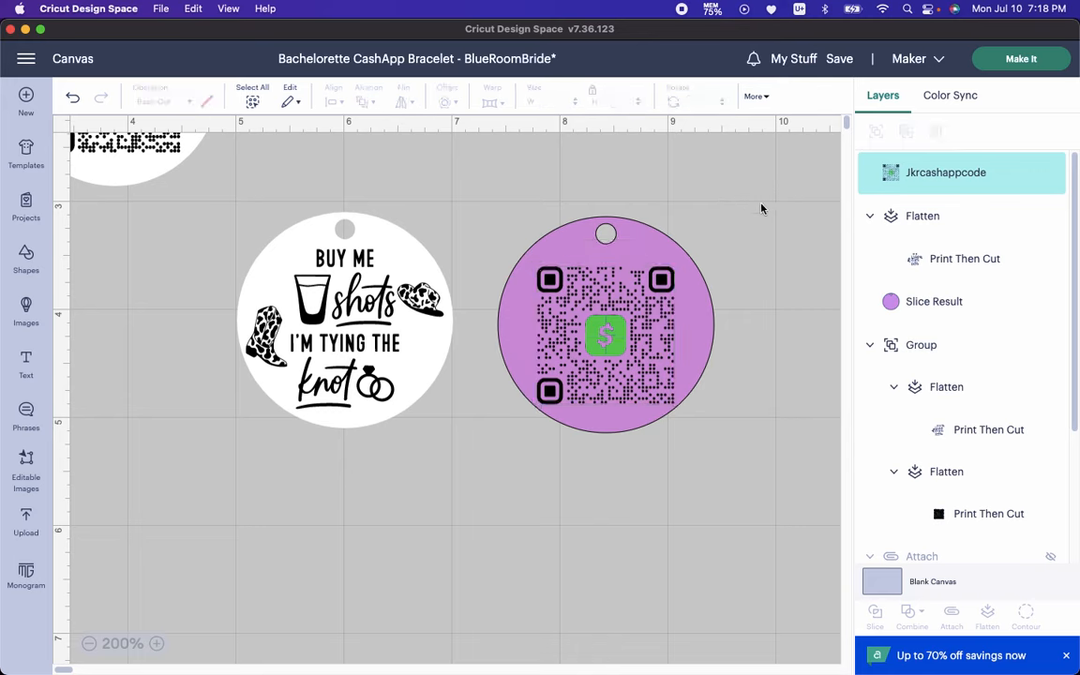
Change the color of the punched circle behind the QR code to white
click(601, 223)
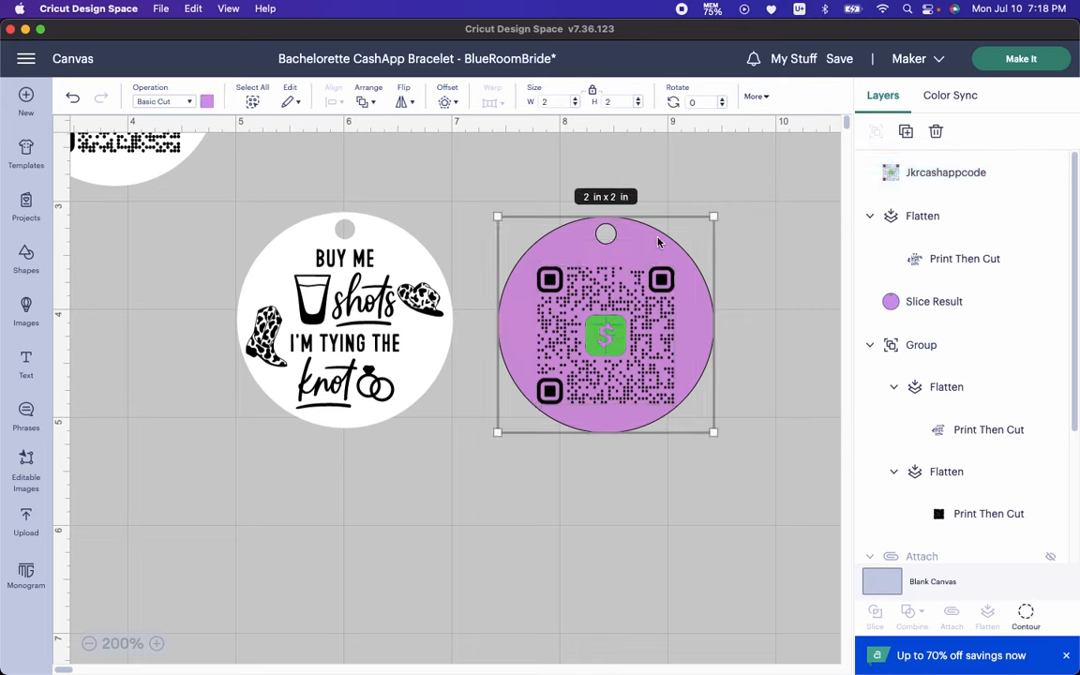
click(207, 101)
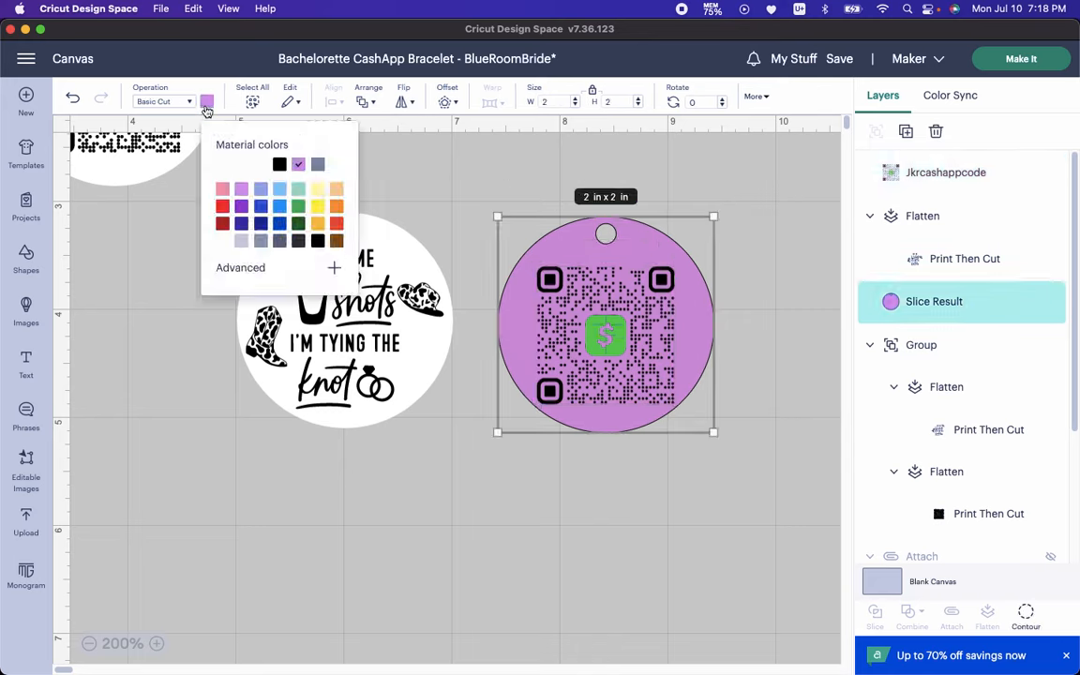
click(224, 245)
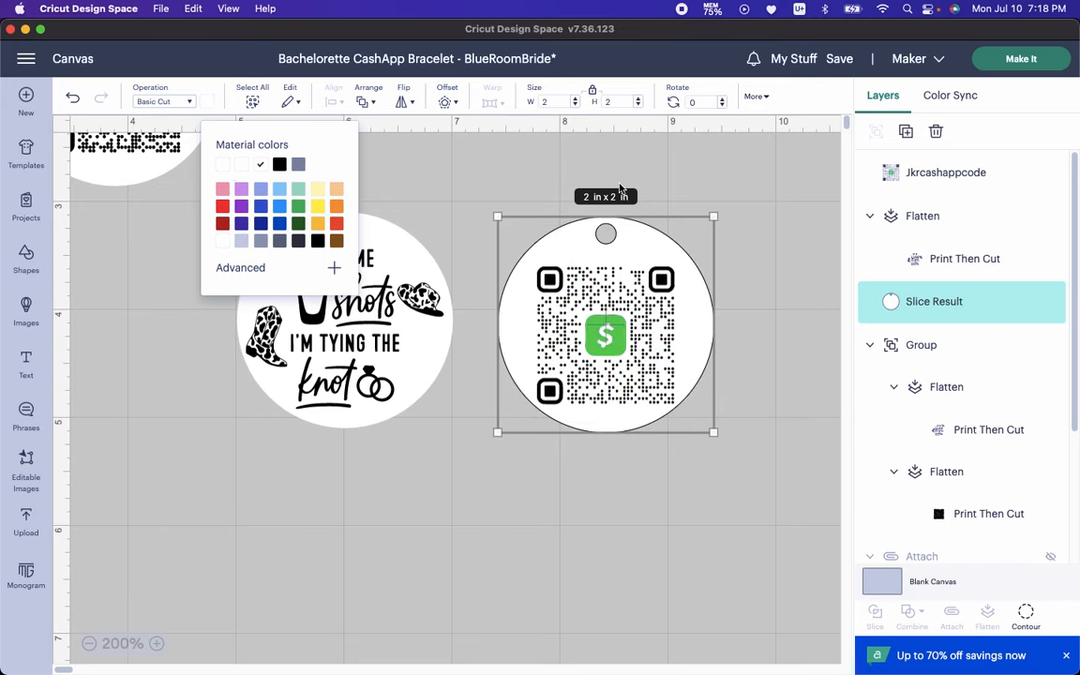
Align the CashApp QR code to the exact center of the white punched circle
click(625, 145)
drag(623, 352, 627, 345)
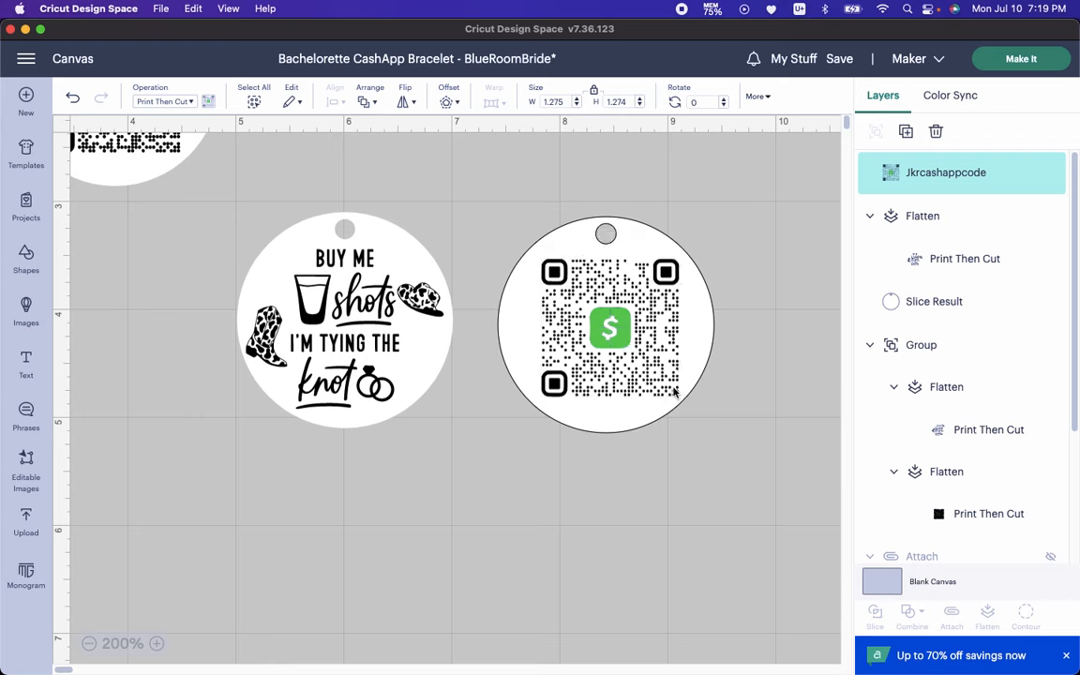
drag(705, 463, 614, 305)
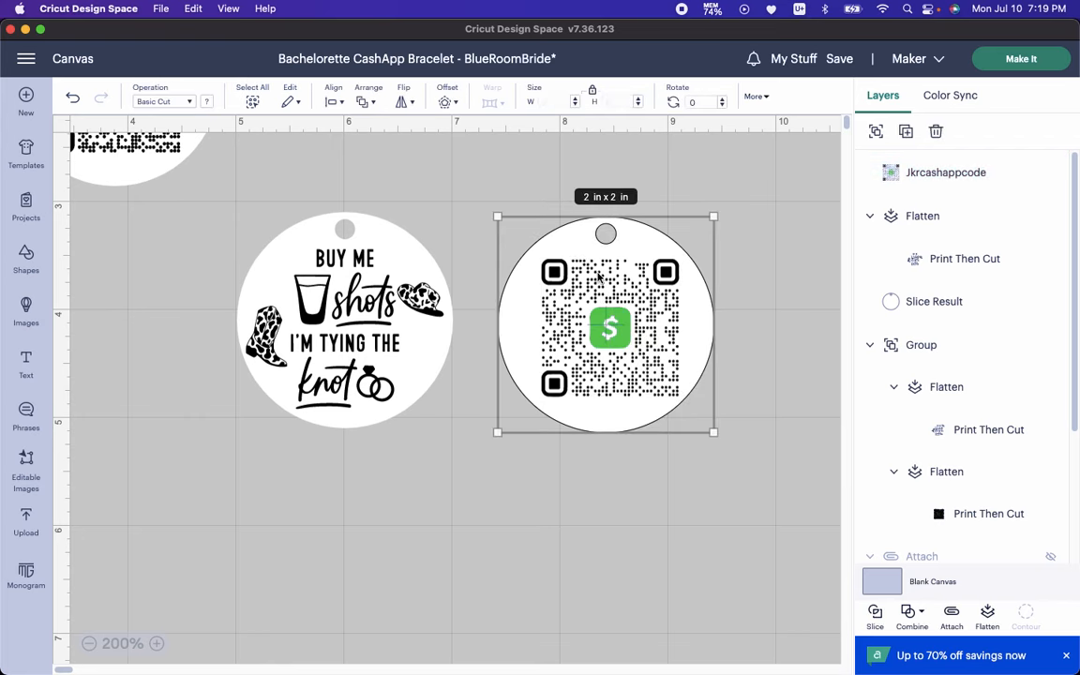
click(334, 102)
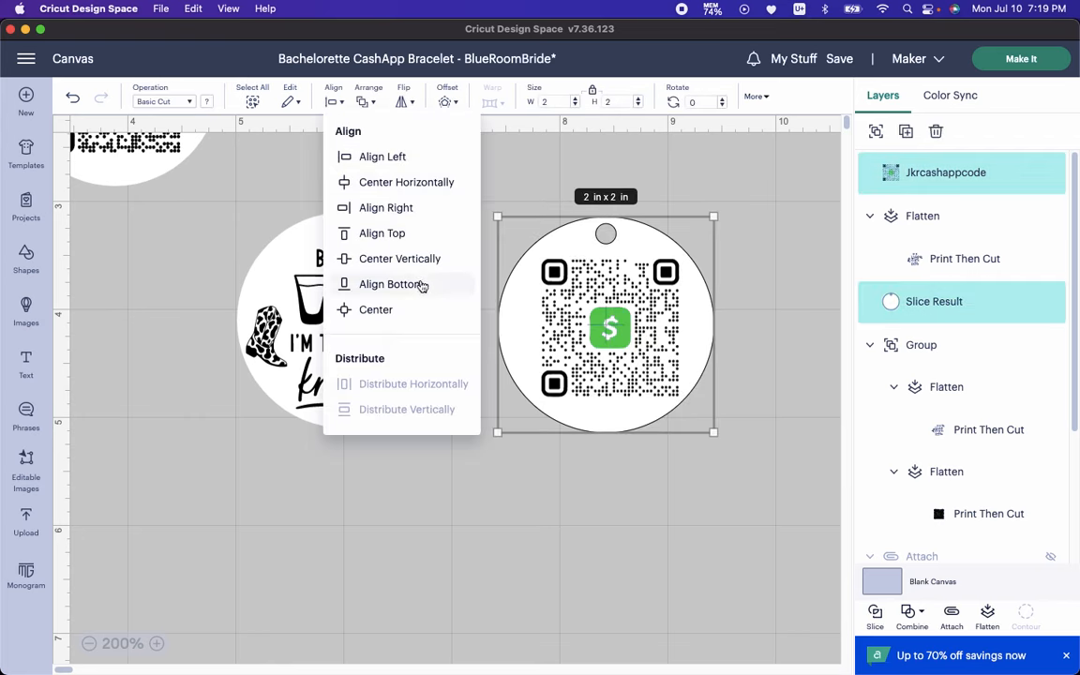
click(400, 313)
click(703, 191)
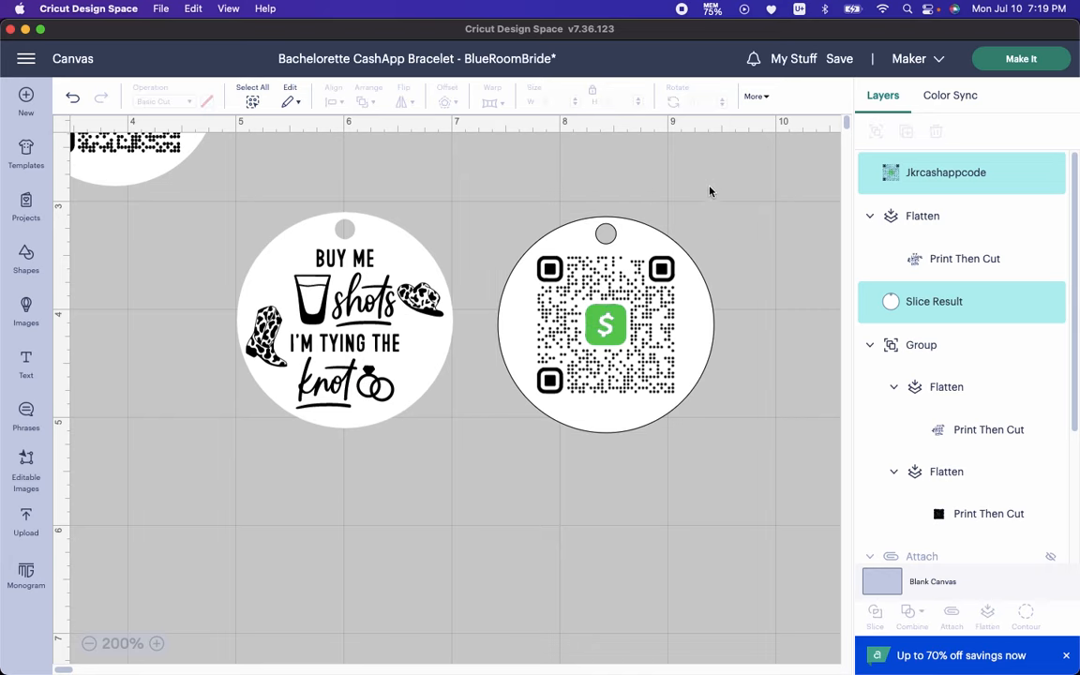
Nudge the CashApp QR code slightly down on the white circle, away from the punched hole
click(618, 320)
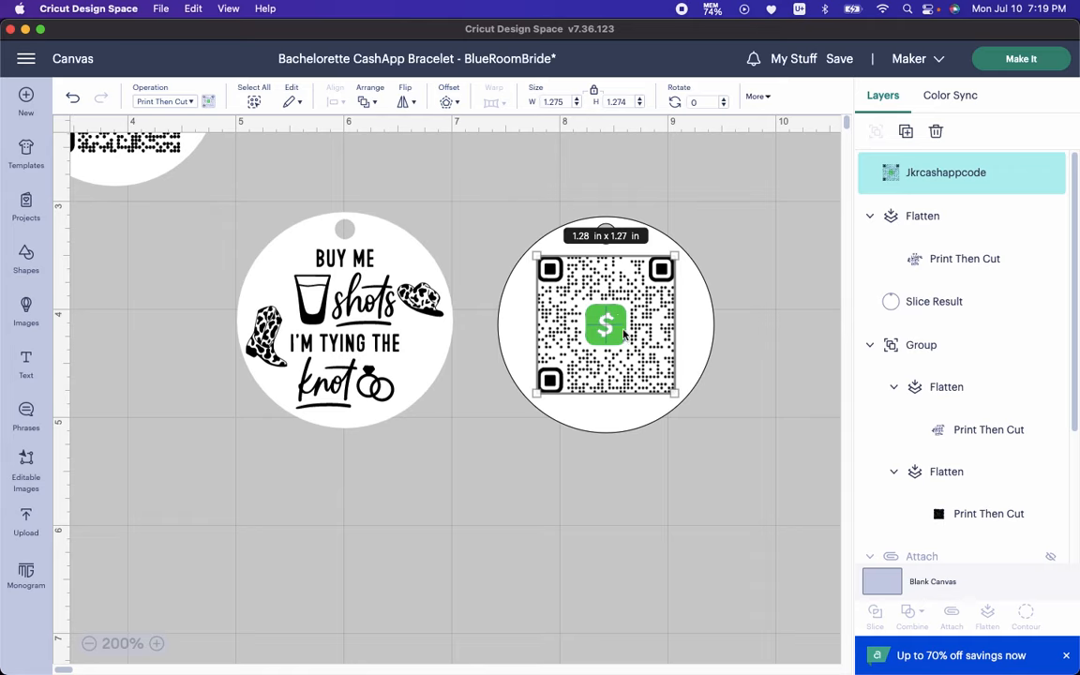
key(Down)
key(Down)
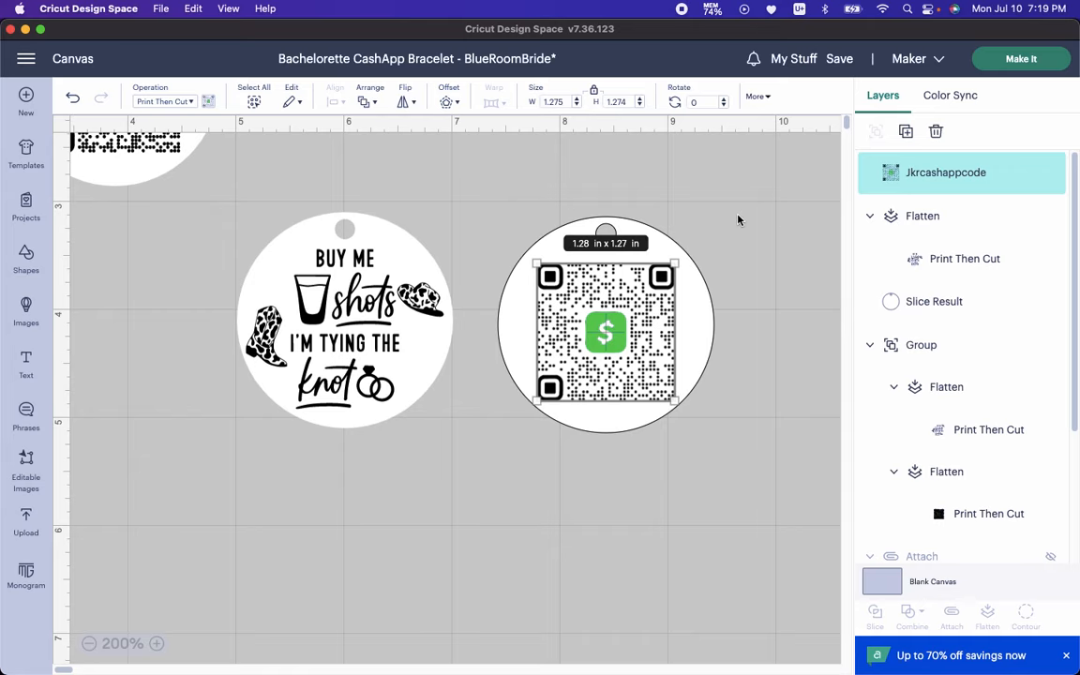
Flatten the QR code and white punched circle into one printable tag and place it close beside the phrase tag
drag(734, 215, 637, 323)
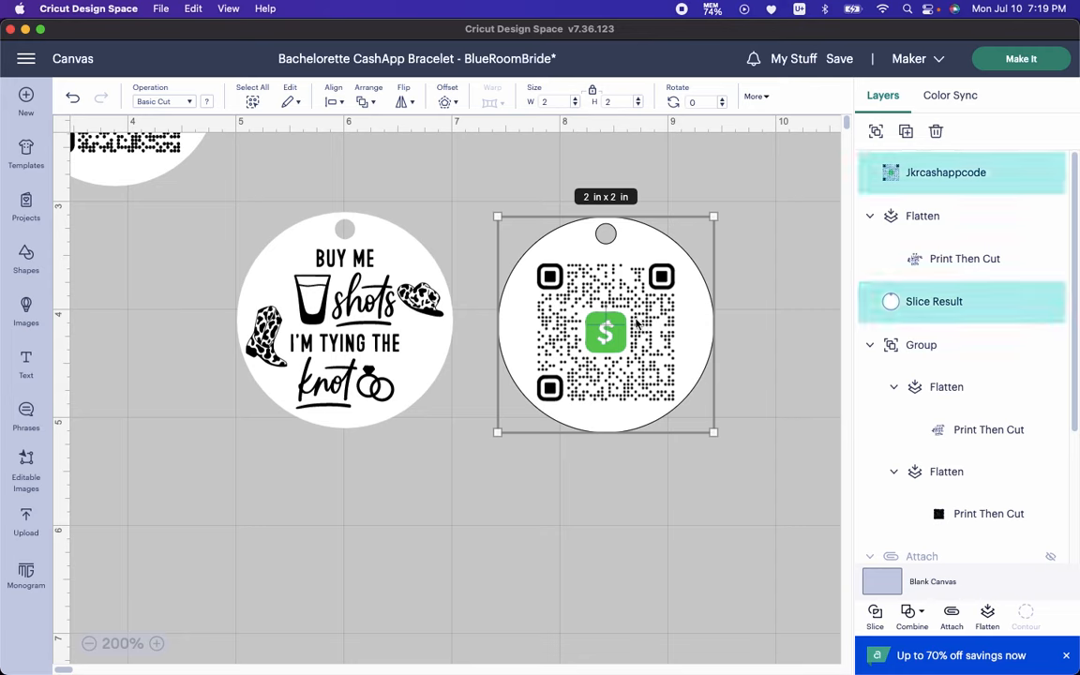
click(987, 615)
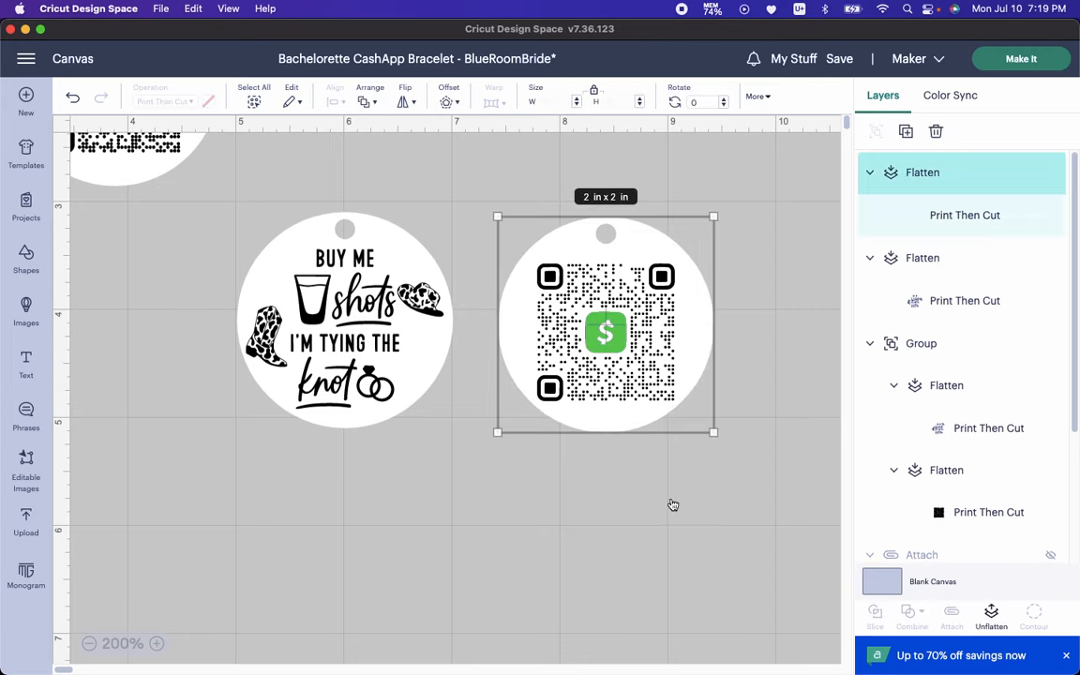
click(609, 456)
drag(631, 353, 596, 351)
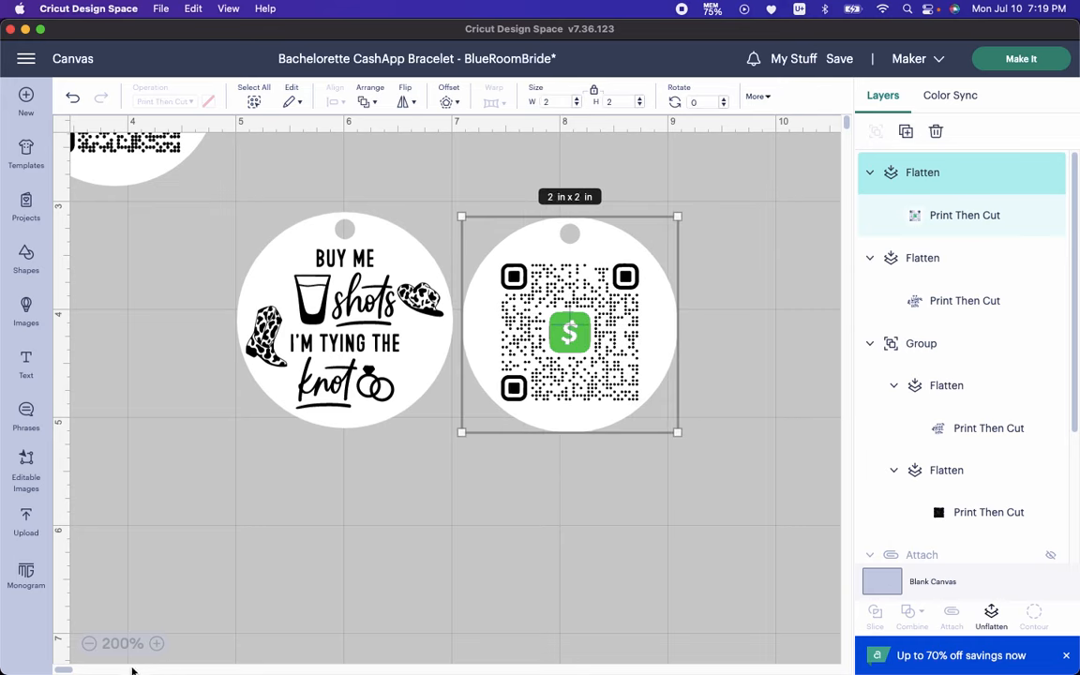
click(164, 559)
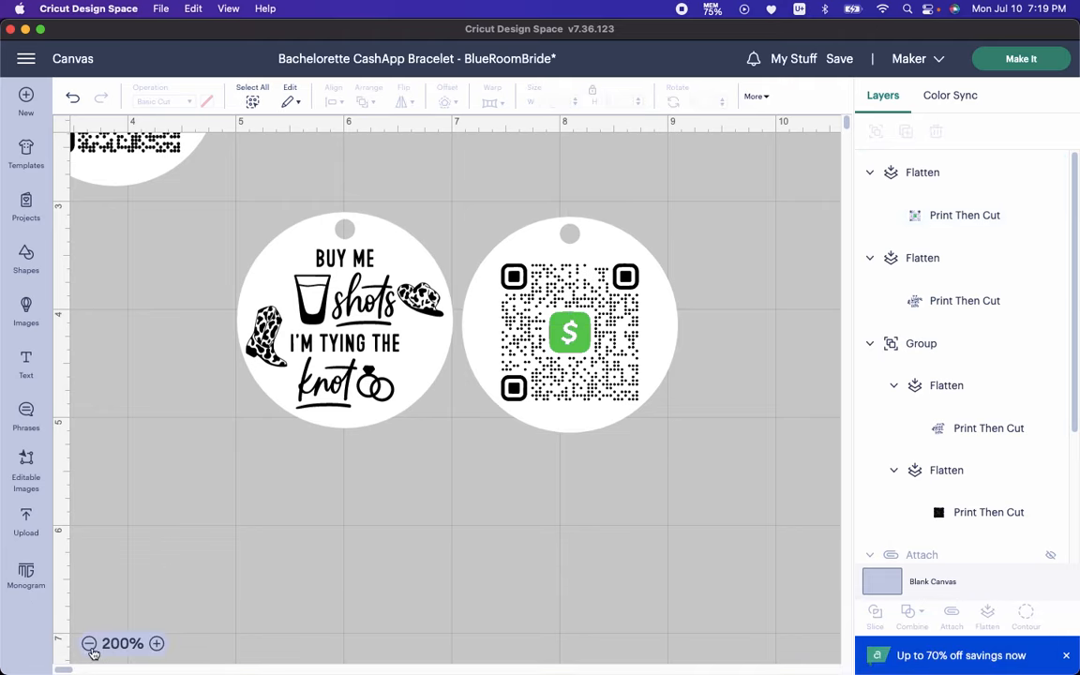
Move the phrase tag and QR code tag together to sit directly below the earlier pair of tags
click(91, 646)
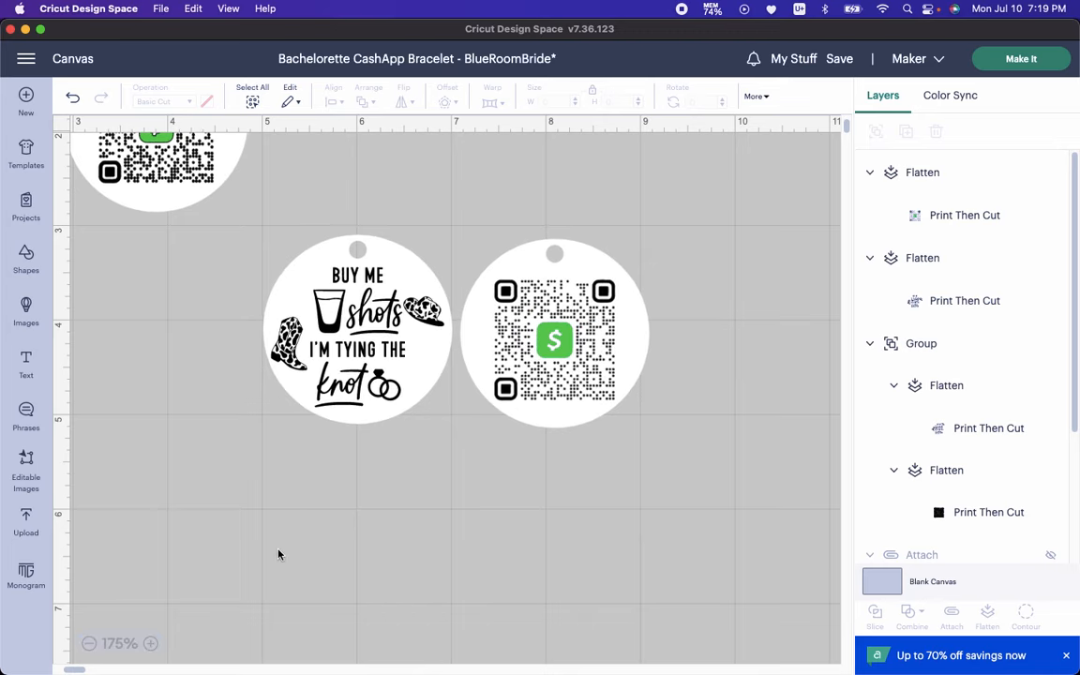
click(89, 644)
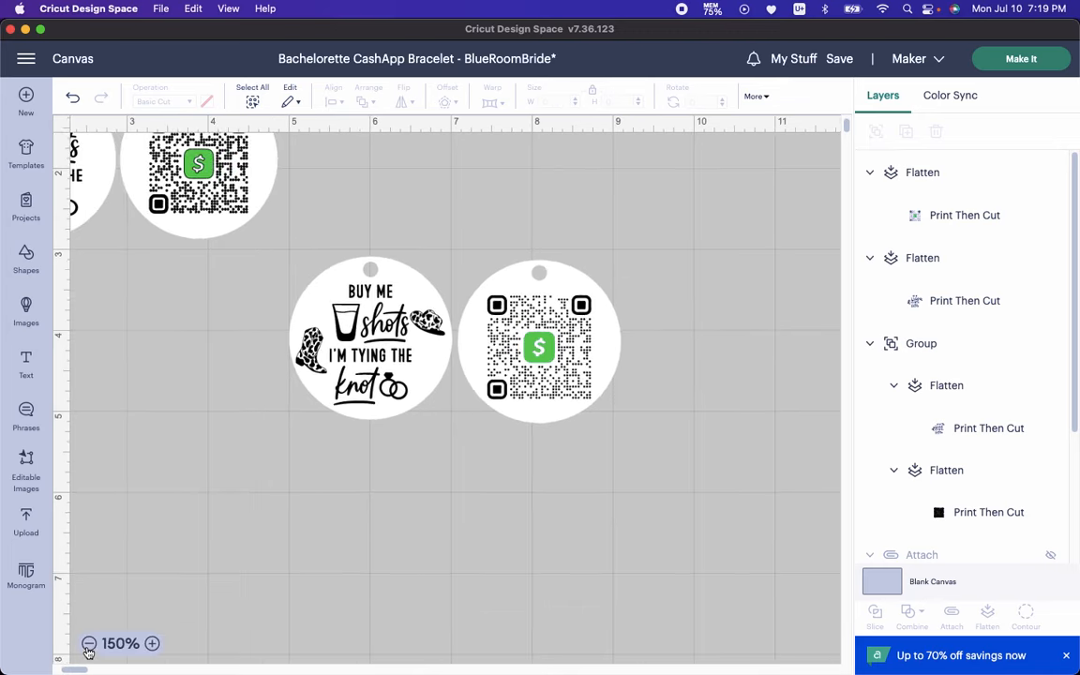
click(90, 646)
click(90, 645)
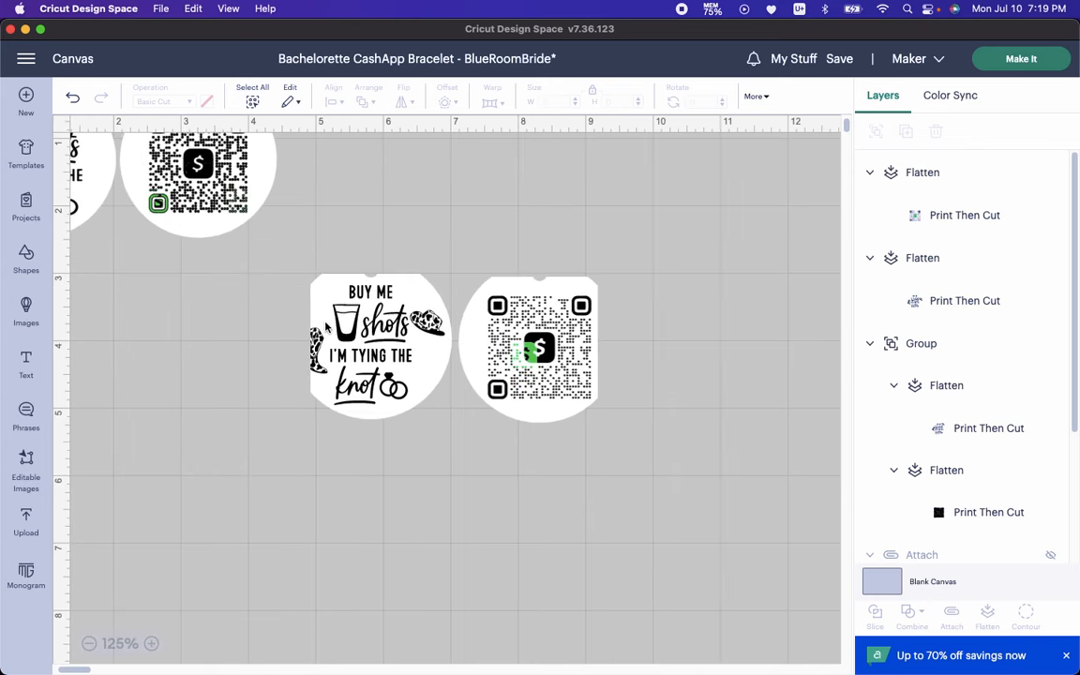
drag(339, 194, 131, 200)
drag(618, 360, 305, 355)
drag(391, 375, 153, 391)
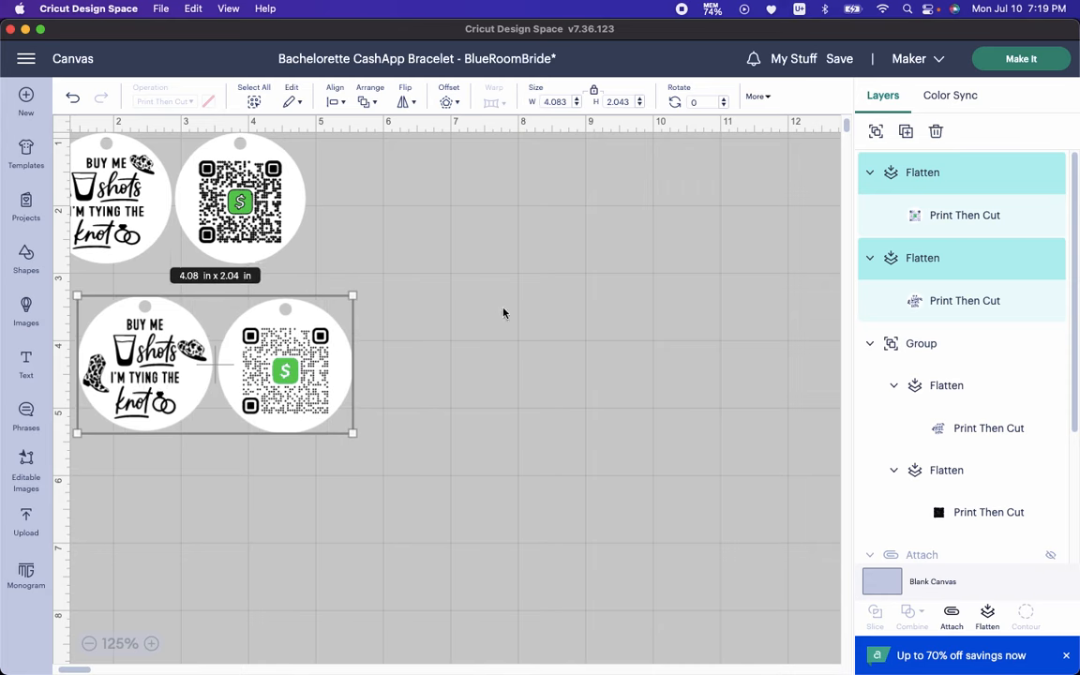